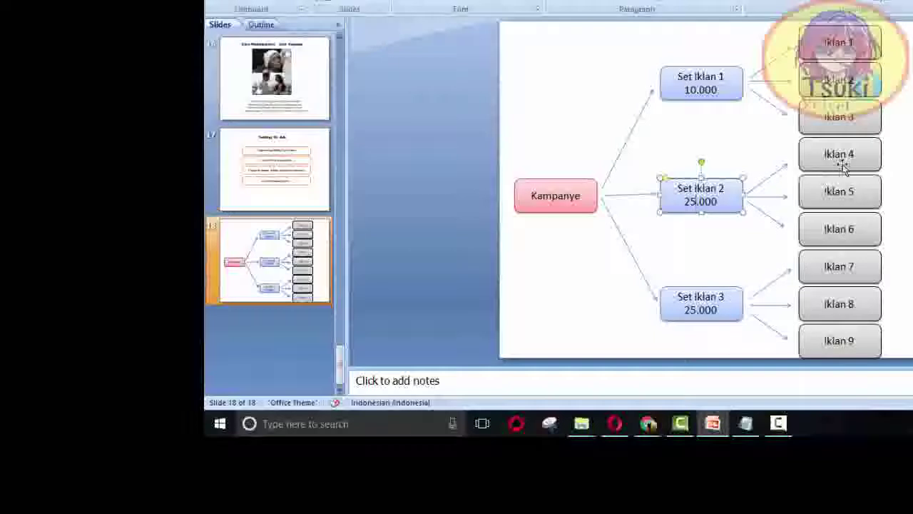
Step: Examine how Iklan 4 to Iklan 9 branch from Set Iklan 2 and Set Iklan 3 in the campaign diagram
{"action": "left_click", "coordinate": [838, 190]}
{"action": "left_click", "coordinate": [849, 247]}
{"action": "left_click", "coordinate": [846, 230]}
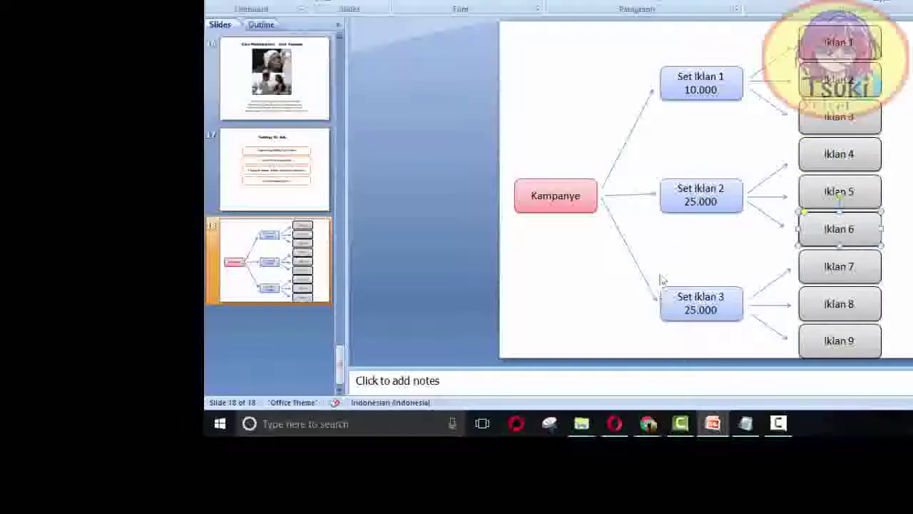
{"action": "left_click", "coordinate": [697, 291]}
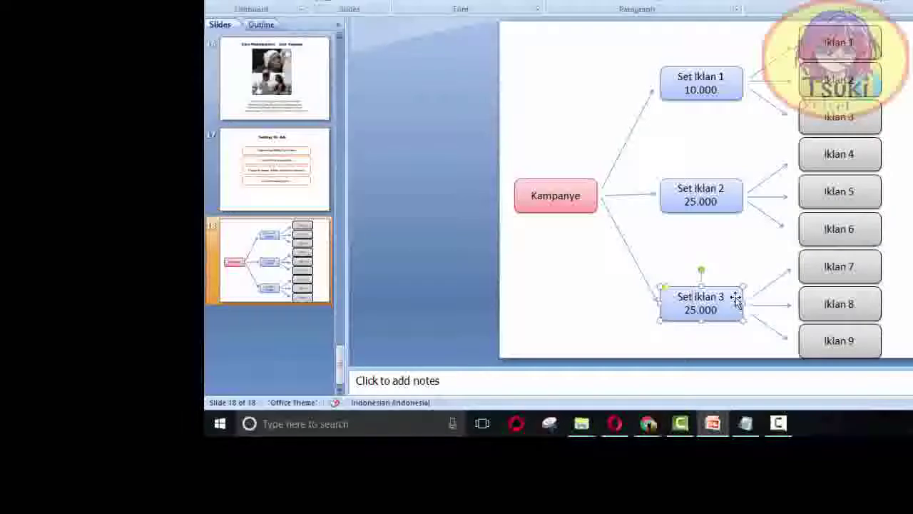
{"action": "left_click", "coordinate": [863, 278]}
{"action": "left_click", "coordinate": [863, 306], "text": "shift"}
{"action": "left_click", "coordinate": [870, 332], "text": "shift"}
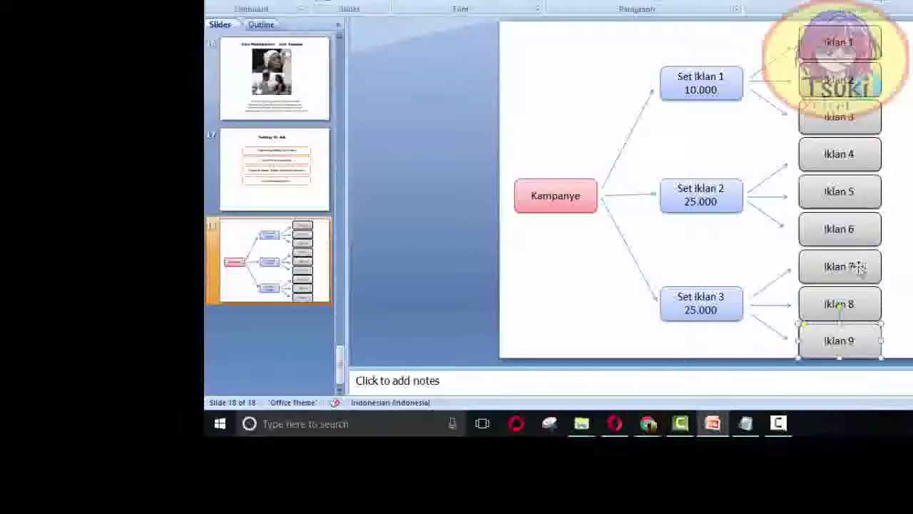
{"action": "left_click", "coordinate": [880, 336]}
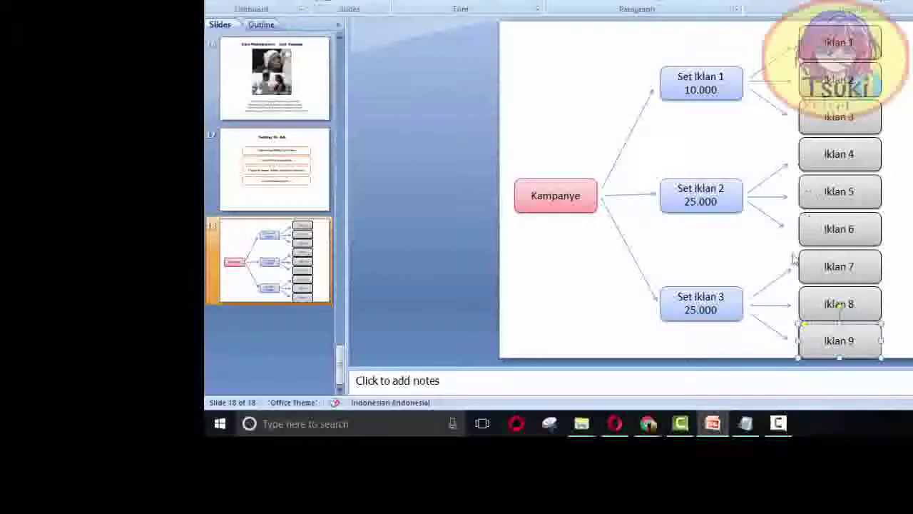
{"action": "key", "text": "Escape"}
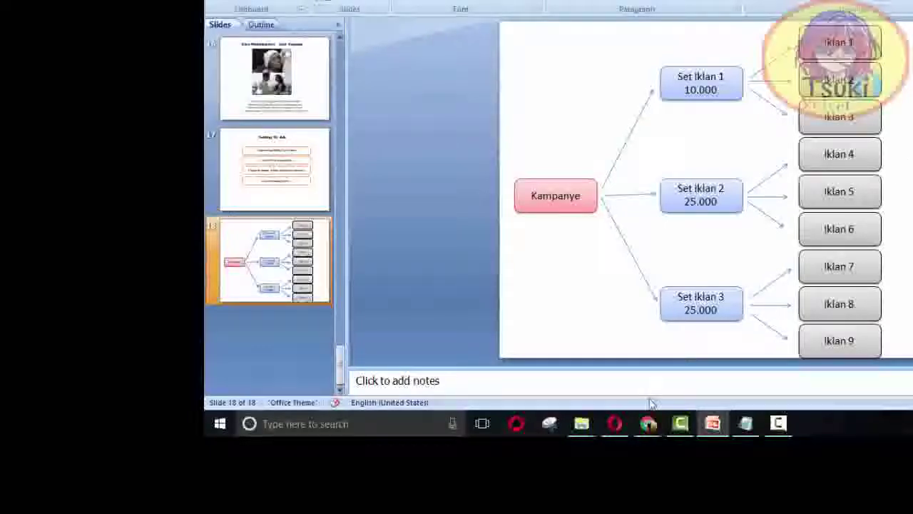
Step: Switch to Chrome and load Facebook Ads Manager from the saved bookmarks in a new tab
{"action": "mouse_move", "coordinate": [648, 424]}
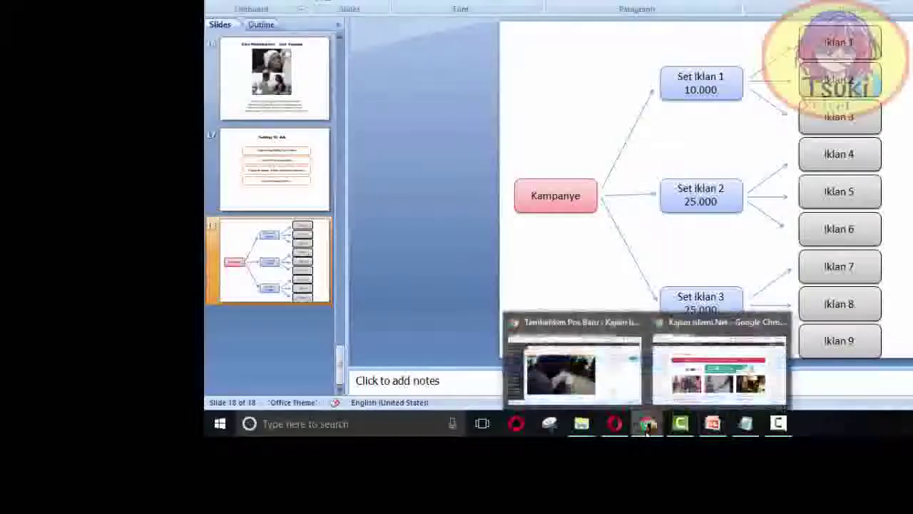
{"action": "left_click", "coordinate": [780, 366]}
{"action": "key", "text": "ctrl+t"}
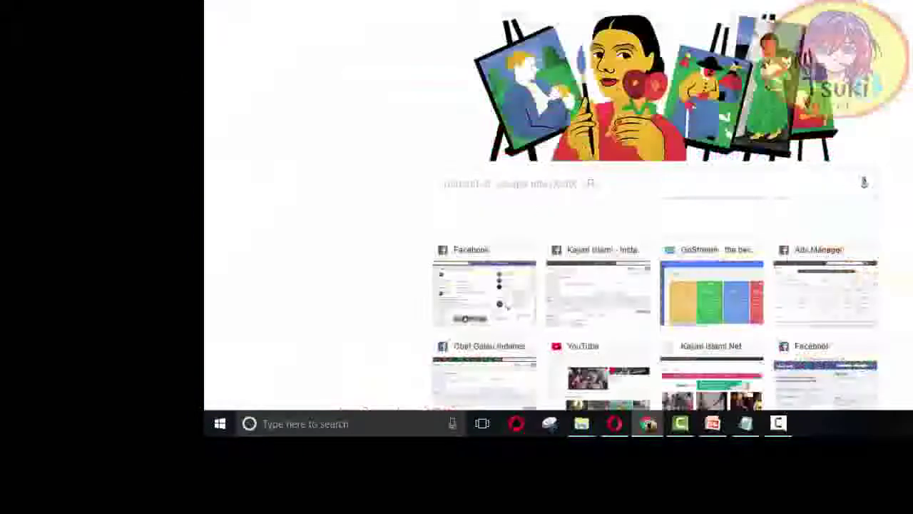
{"action": "left_click", "coordinate": [321, 2]}
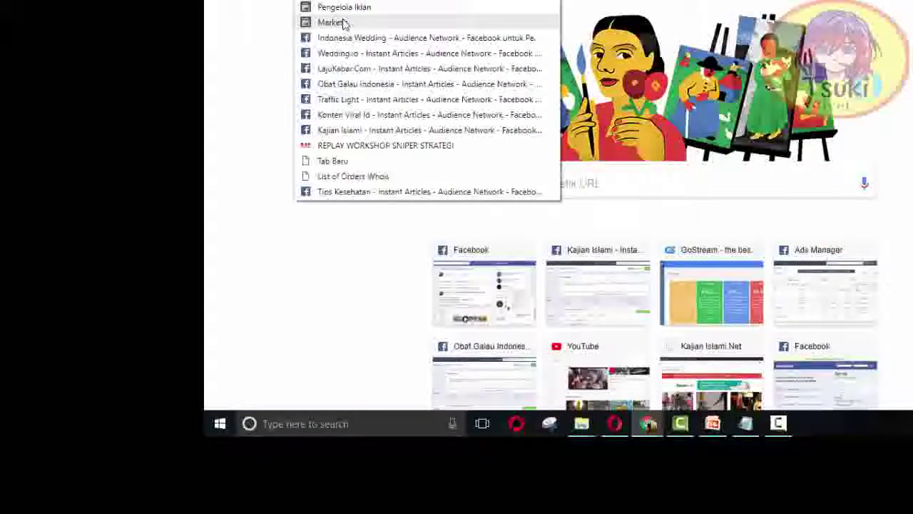
{"action": "left_click", "coordinate": [347, 26]}
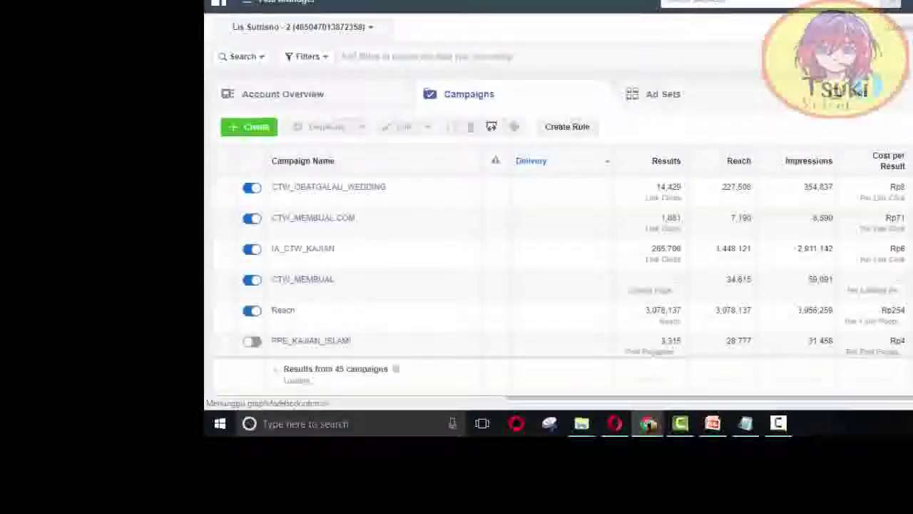
Step: Switch to the Shanti Market business account and start a new campaign with the Reach objective
{"action": "left_click", "coordinate": [849, 7]}
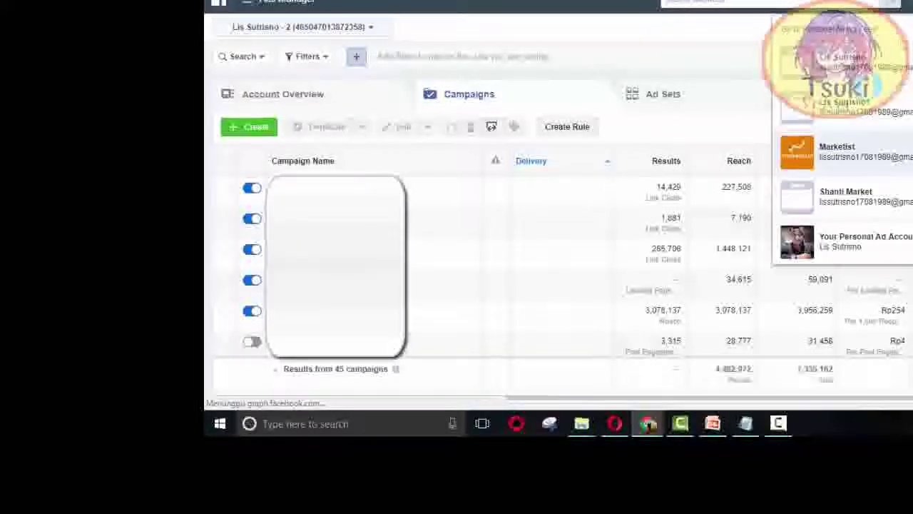
{"action": "left_click", "coordinate": [856, 192]}
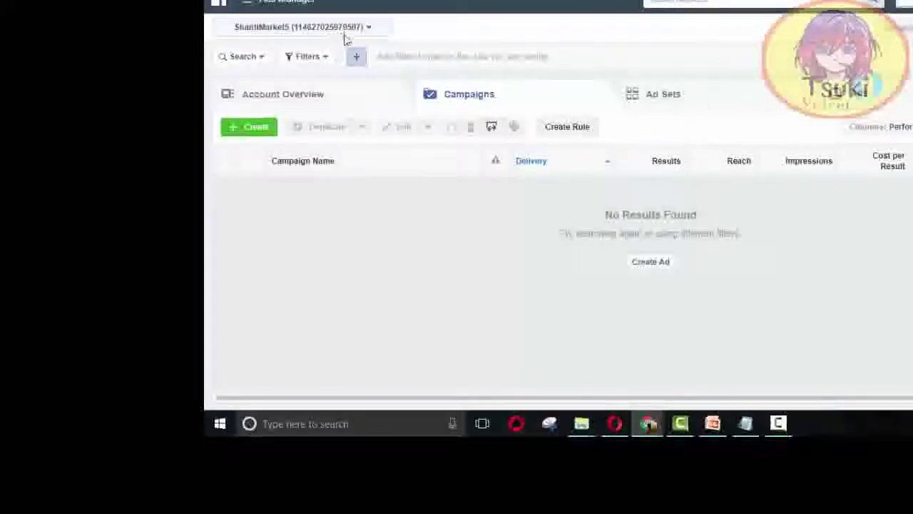
{"action": "left_click", "coordinate": [256, 126]}
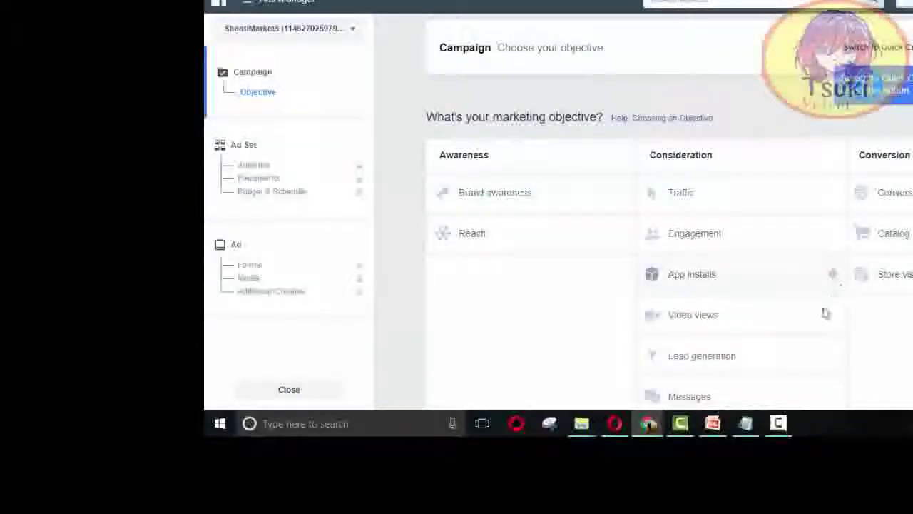
{"action": "left_click", "coordinate": [510, 243]}
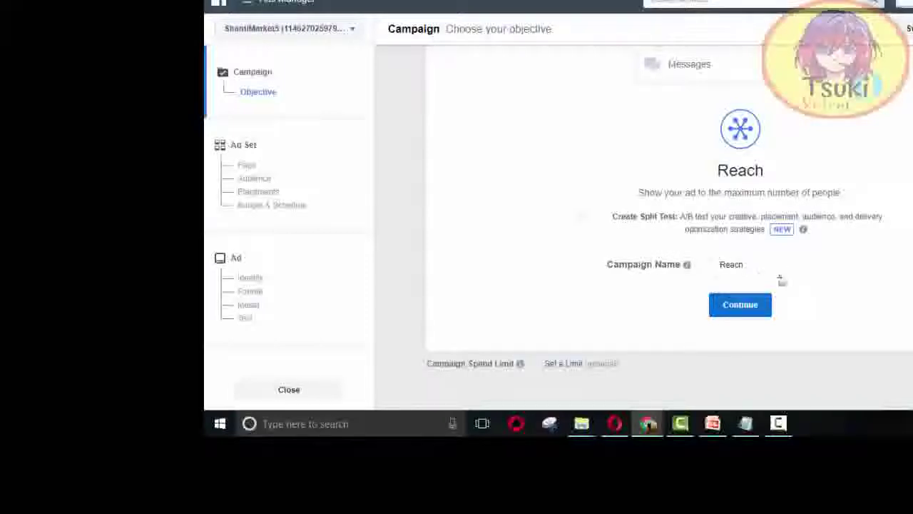
Step: Replace the default campaign name with one beginning Reach_Kajian and continue to the ad set settings
{"action": "left_click", "coordinate": [757, 264]}
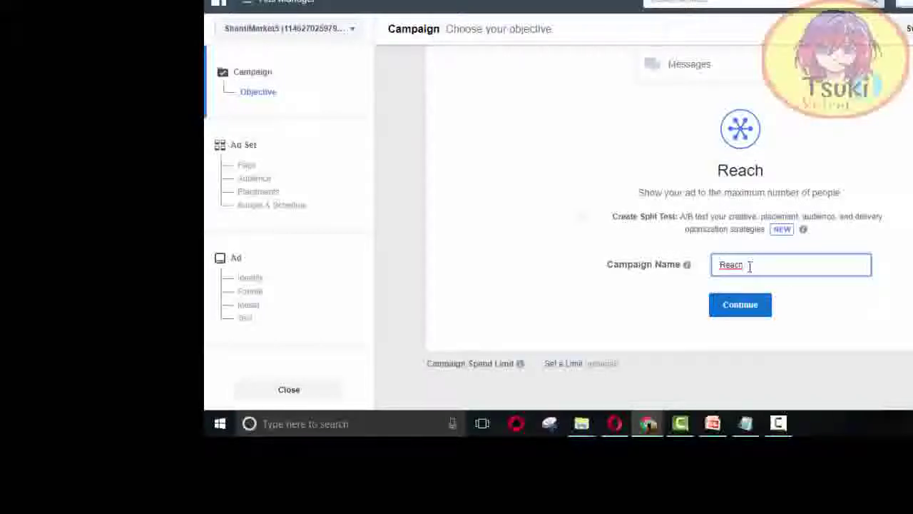
{"action": "key", "text": "ctrl+a"}
{"action": "scroll", "coordinate": [518, 112], "scroll_direction": "up", "scroll_amount": 1}
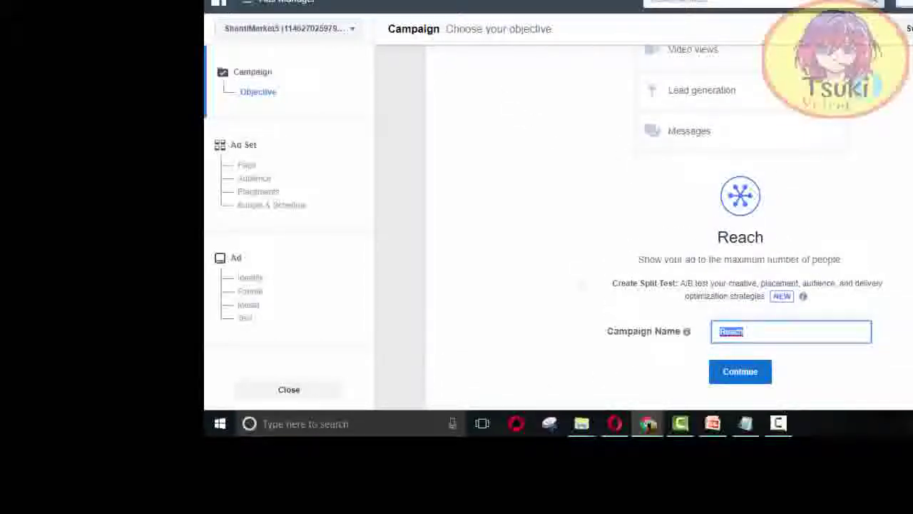
{"action": "left_click", "coordinate": [859, 218]}
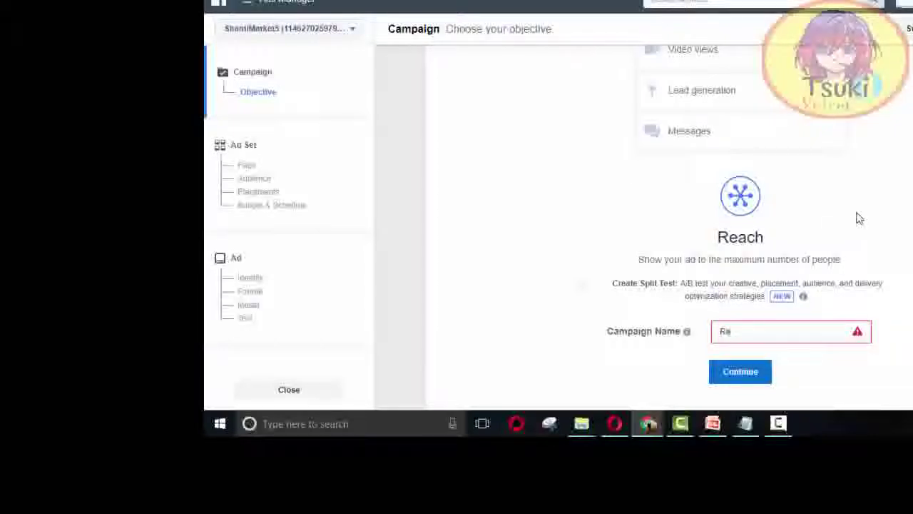
{"action": "key", "text": "Tab"}
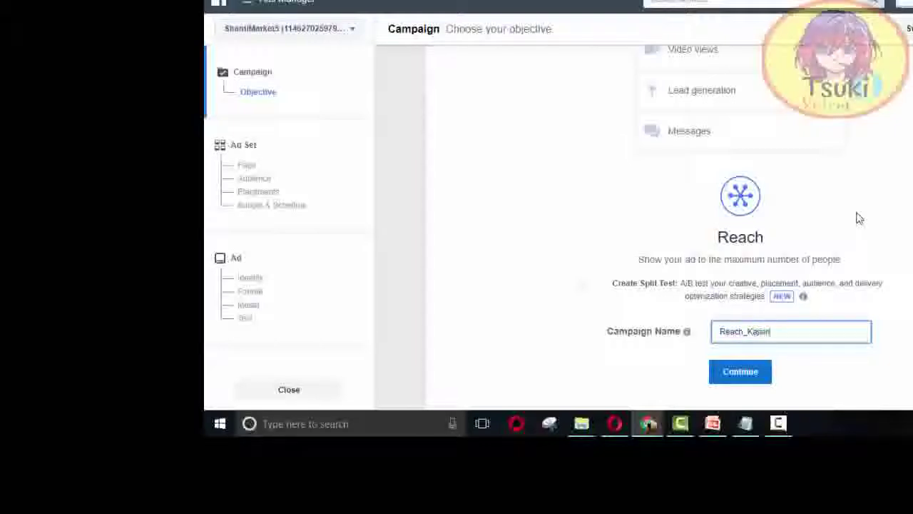
{"action": "type", "text": "lam"}
{"action": "left_click", "coordinate": [748, 374]}
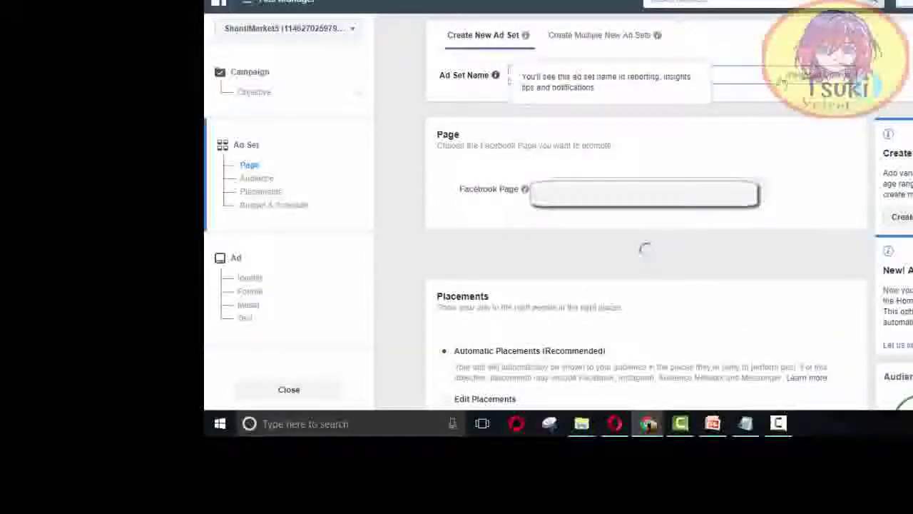
Step: Rename the ad set as "1. Reach _Kajian Islami", removing the default name
{"action": "left_click_drag", "start_coordinate": [511, 75], "coordinate": [769, 80]}
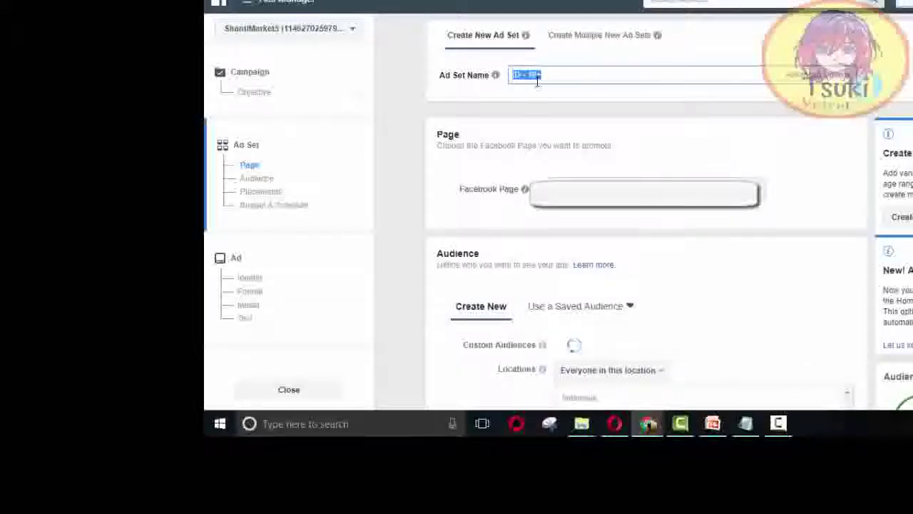
{"action": "key", "text": "End"}
{"action": "type", "text": "Reach"}
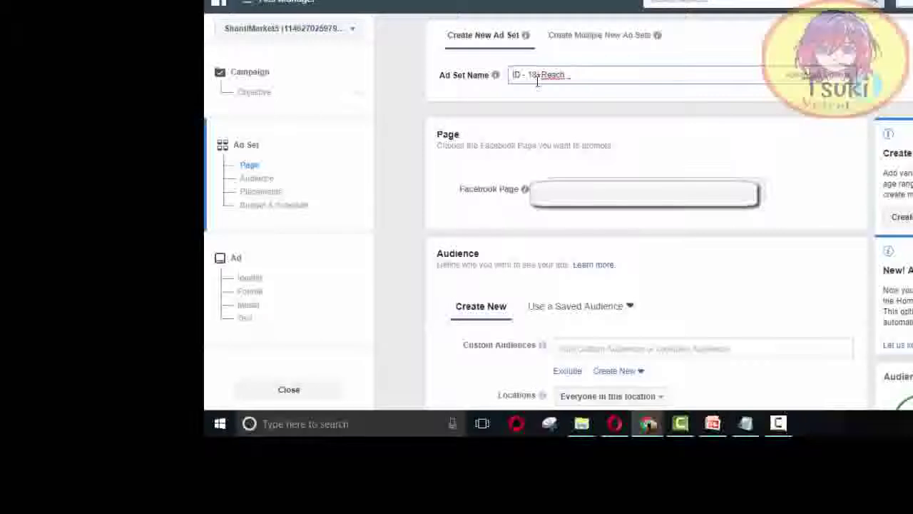
{"action": "left_click_drag", "start_coordinate": [539, 76], "coordinate": [414, 92]}
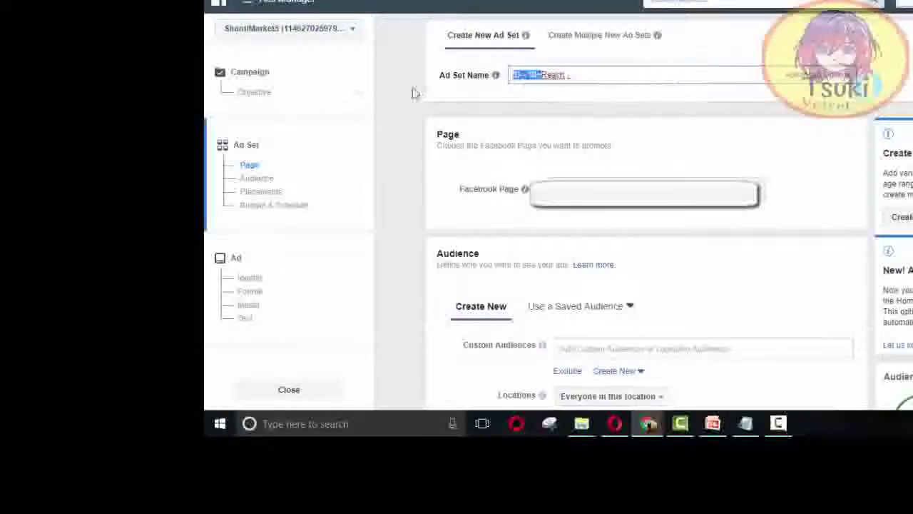
{"action": "key", "text": "BackSpace"}
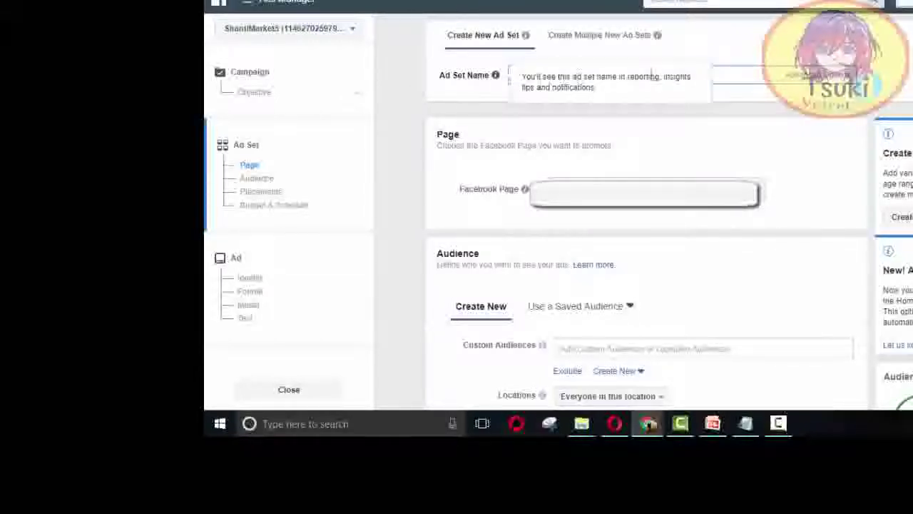
{"action": "type", "text": "Kajal Islami"}
{"action": "left_click", "coordinate": [511, 74]}
{"action": "type", "text": "1."}
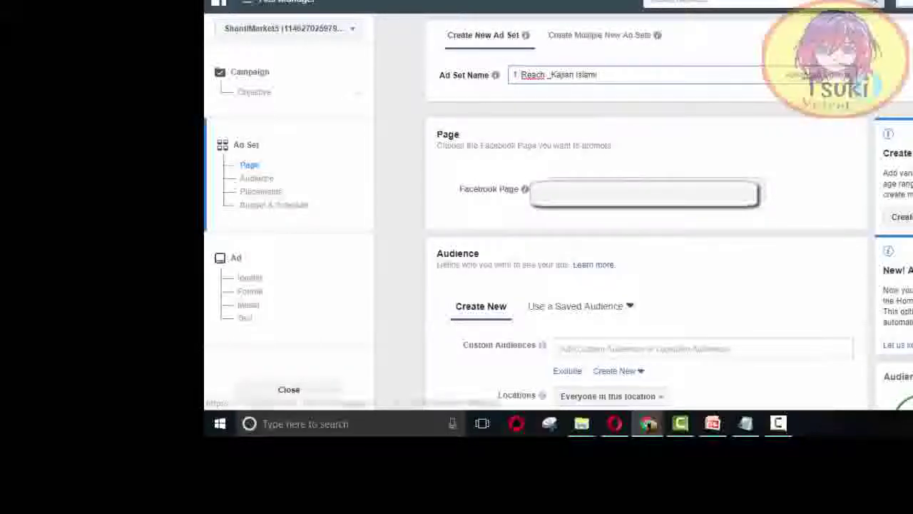
Step: Find and choose Kajian Islami as the Facebook Page the ad set promotes
{"action": "left_click", "coordinate": [674, 193]}
{"action": "type", "text": "ka"}
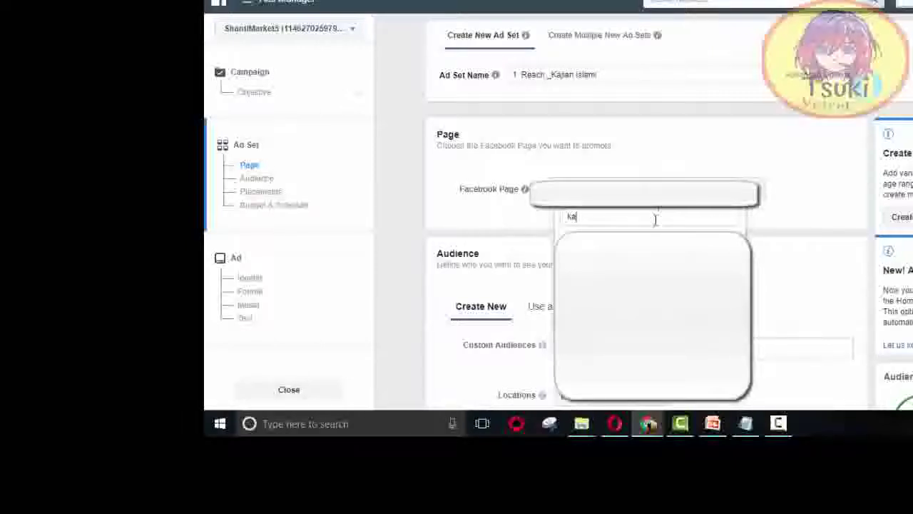
{"action": "left_click", "coordinate": [635, 296]}
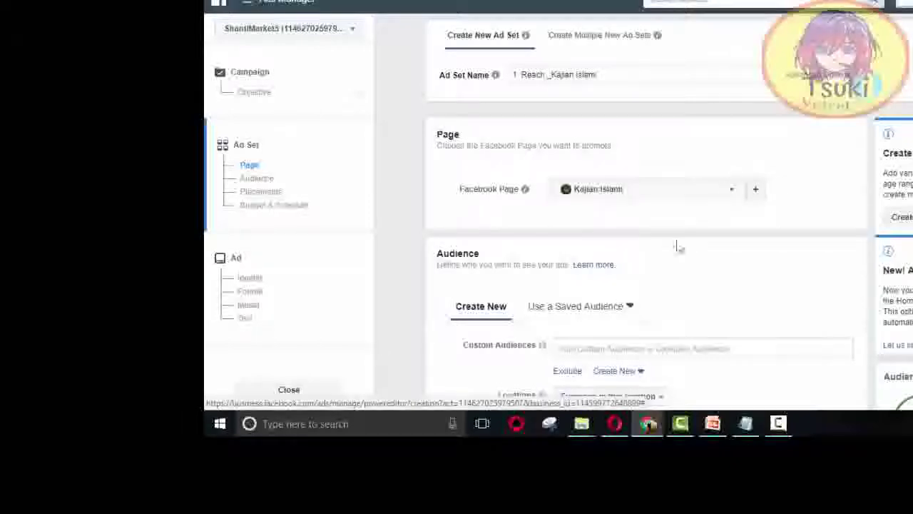
Step: Change the audience location to Android app countries (all) and dismiss the resulting notices
{"action": "scroll", "coordinate": [699, 244], "scroll_direction": "down", "scroll_amount": 3}
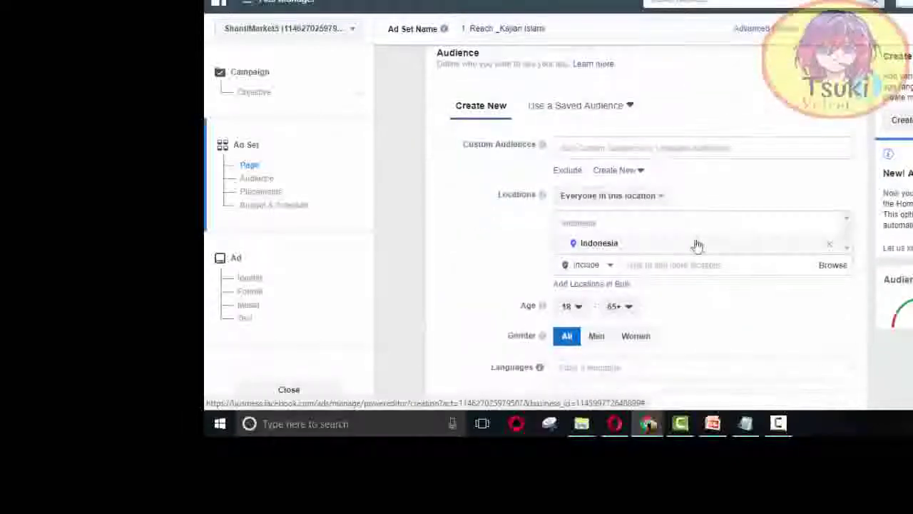
{"action": "left_click", "coordinate": [654, 261]}
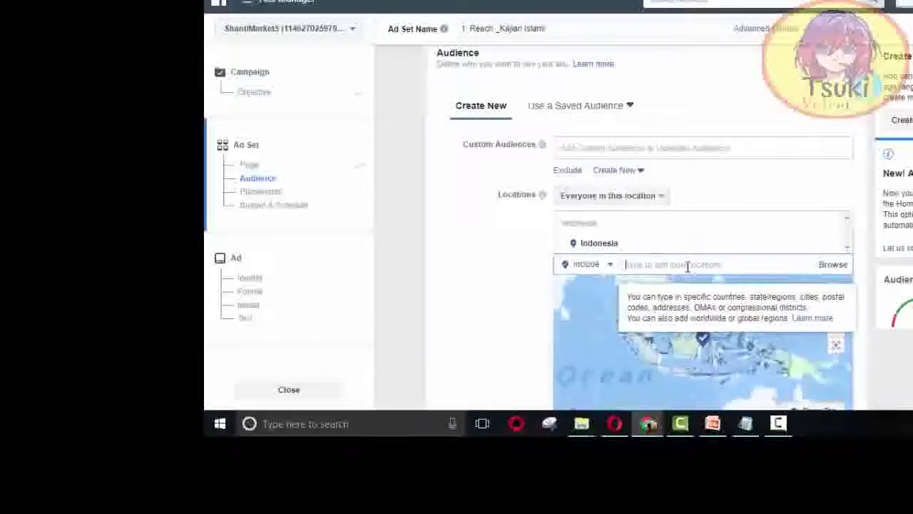
{"action": "type", "text": "countri"}
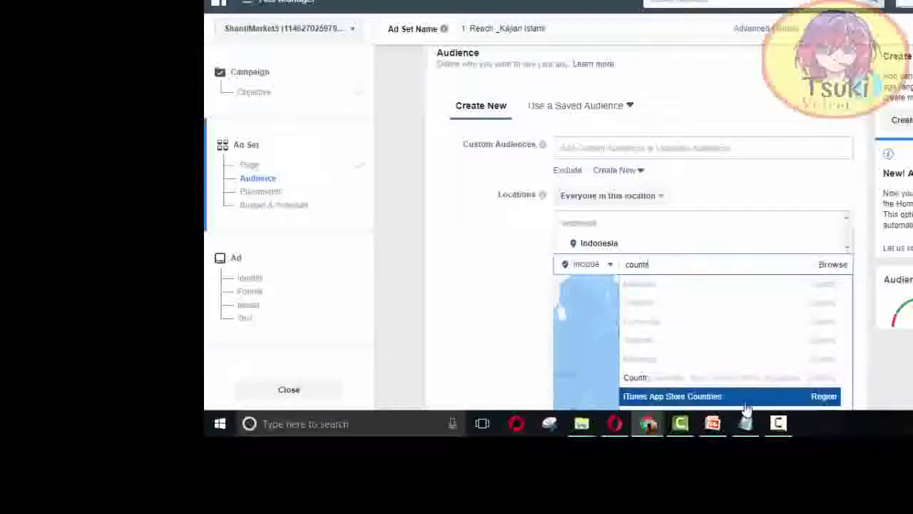
{"action": "scroll", "coordinate": [745, 407], "scroll_direction": "down", "scroll_amount": 3}
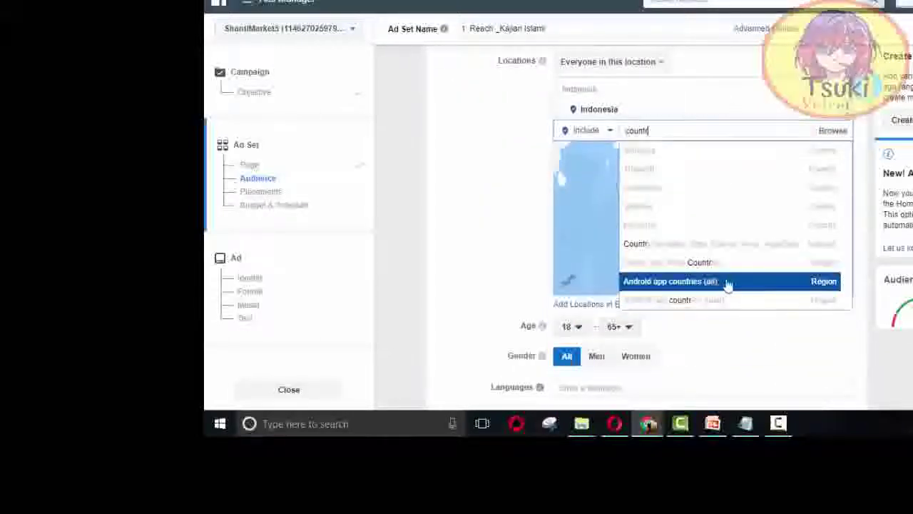
{"action": "left_click", "coordinate": [747, 287]}
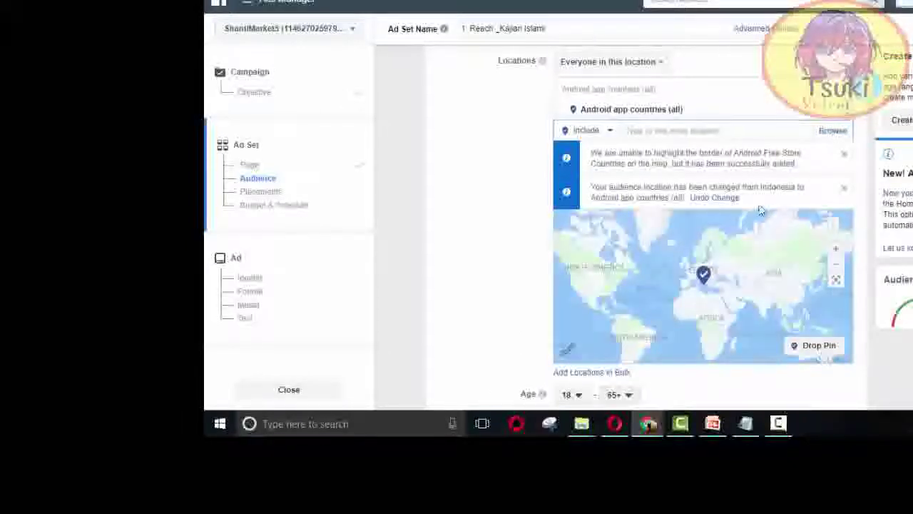
{"action": "left_click", "coordinate": [844, 157]}
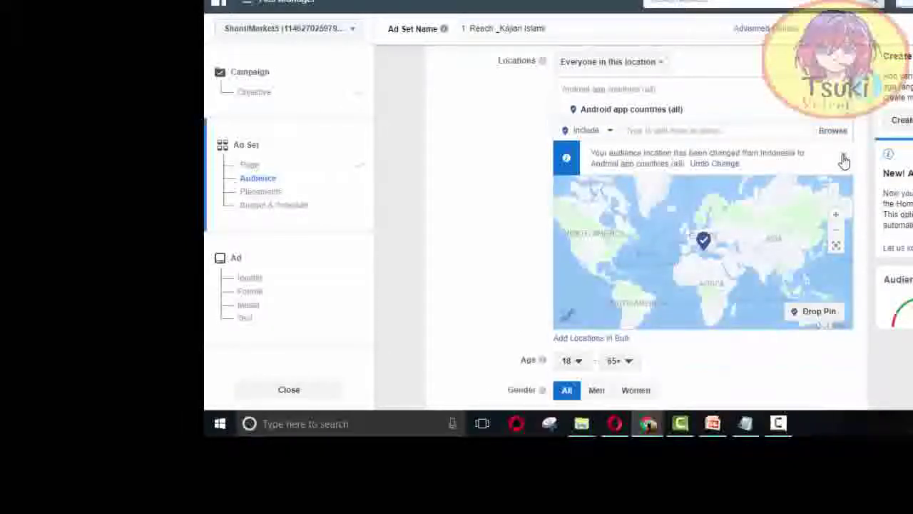
{"action": "left_click", "coordinate": [844, 157]}
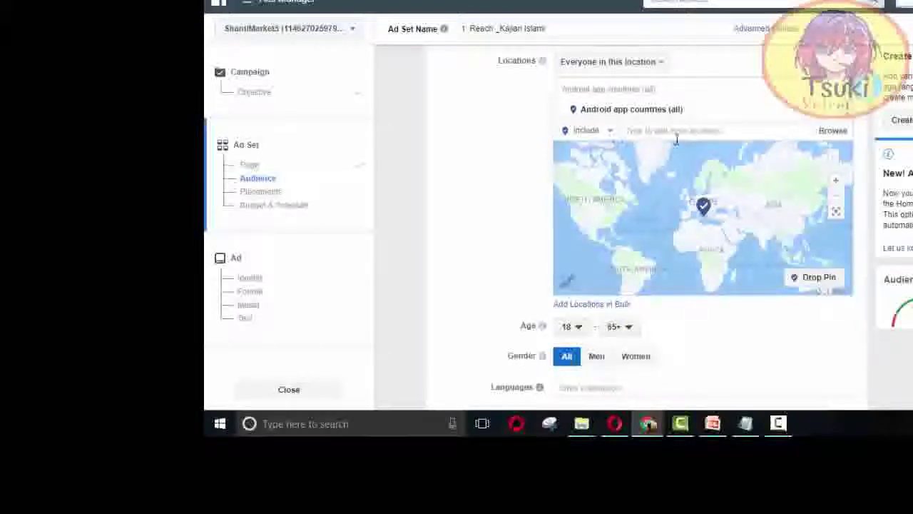
Step: Remove Android app countries (all) from the audience locations and target Indonesia instead
{"action": "scroll", "coordinate": [836, 207], "scroll_direction": "up", "scroll_amount": 2}
{"action": "scroll", "coordinate": [642, 249], "scroll_direction": "up", "scroll_amount": 2}
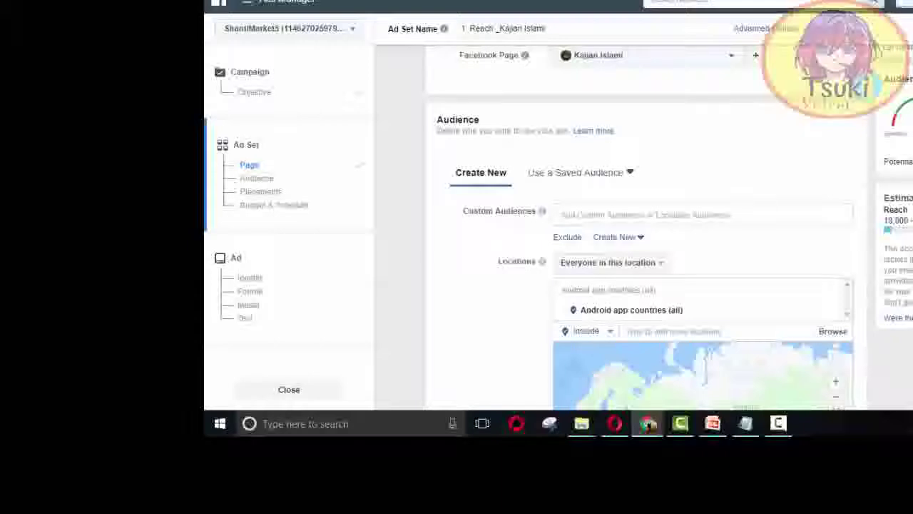
{"action": "scroll", "coordinate": [689, 285], "scroll_direction": "down", "scroll_amount": 2}
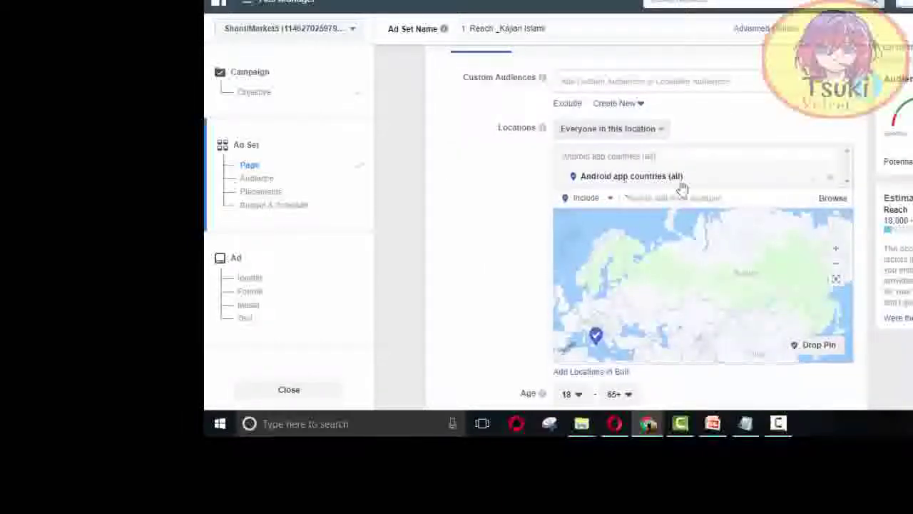
{"action": "left_click", "coordinate": [830, 178]}
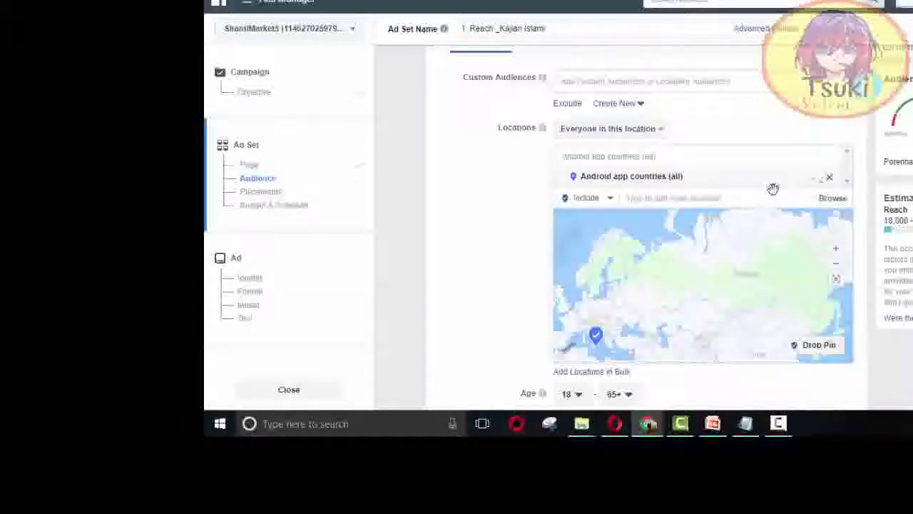
{"action": "left_click", "coordinate": [701, 154]}
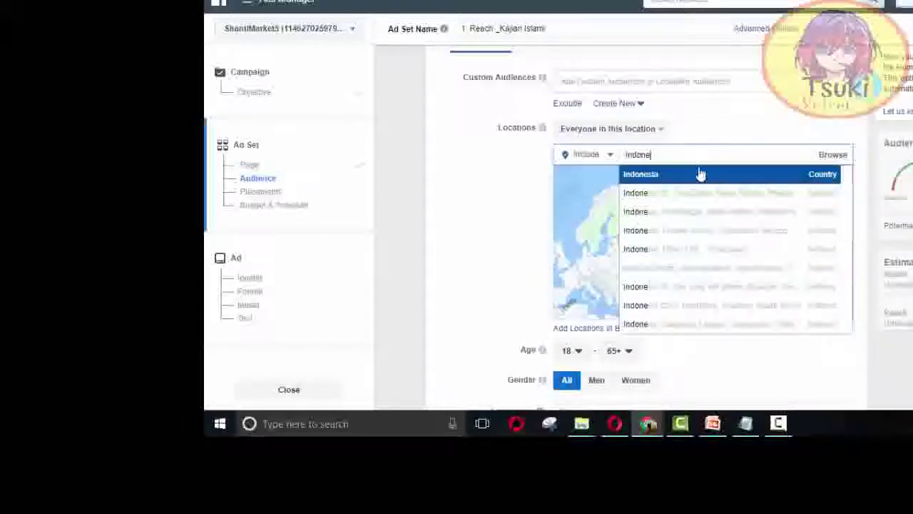
{"action": "left_click", "coordinate": [705, 184]}
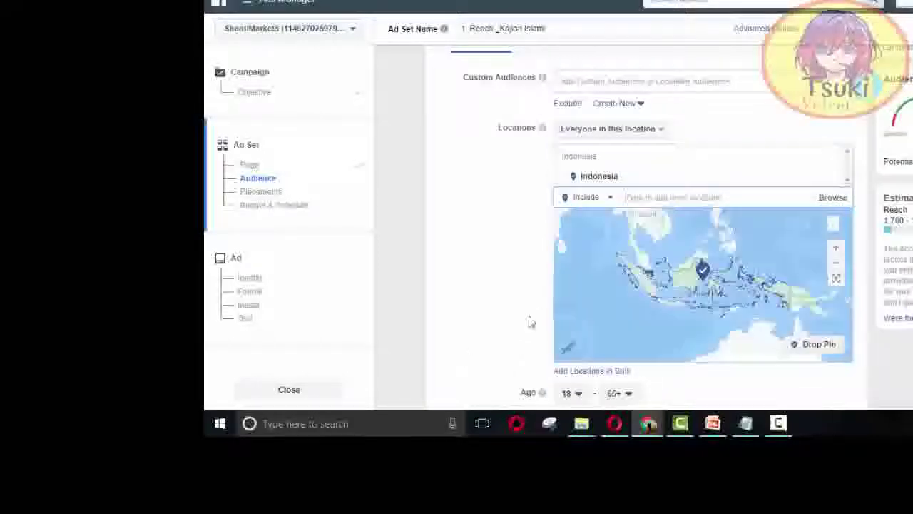
Step: Set the audience's minimum age to 13 and replace the Indonesia location with Android app countries (all)
{"action": "left_click", "coordinate": [575, 393]}
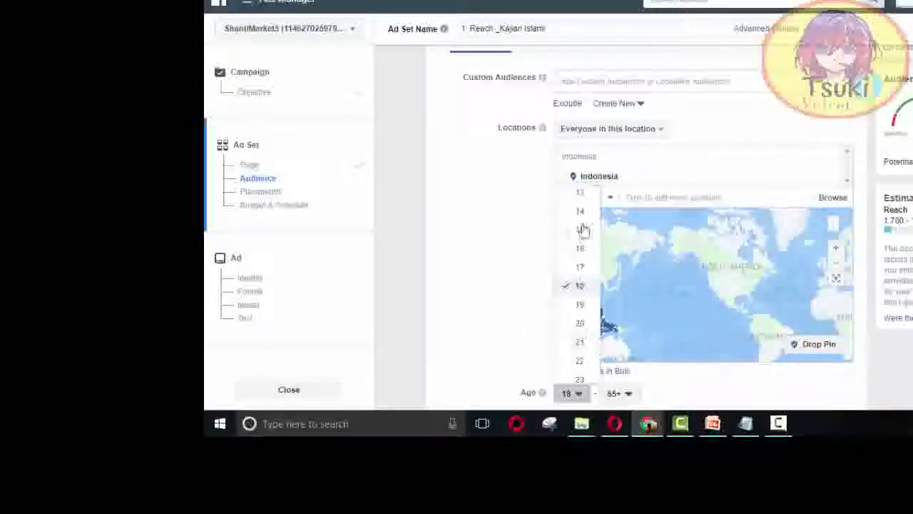
{"action": "left_click", "coordinate": [580, 194]}
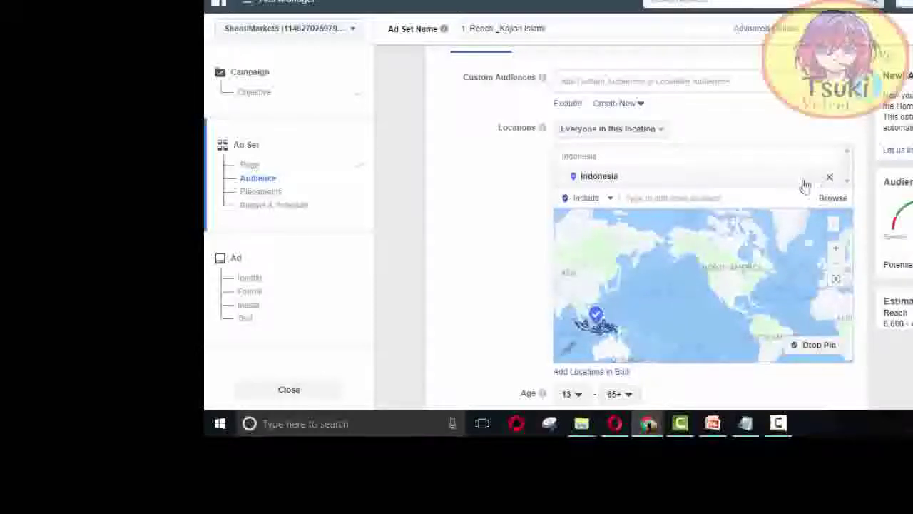
{"action": "left_click", "coordinate": [830, 176]}
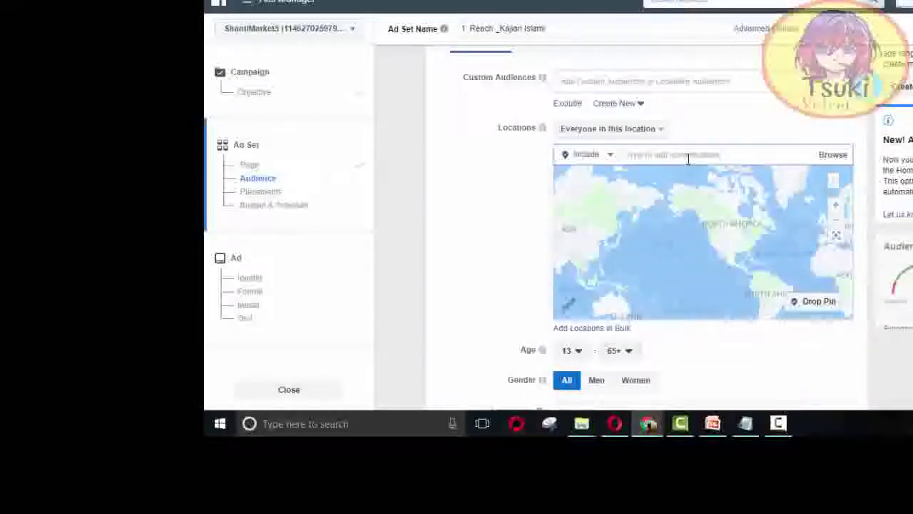
{"action": "type", "text": "Count"}
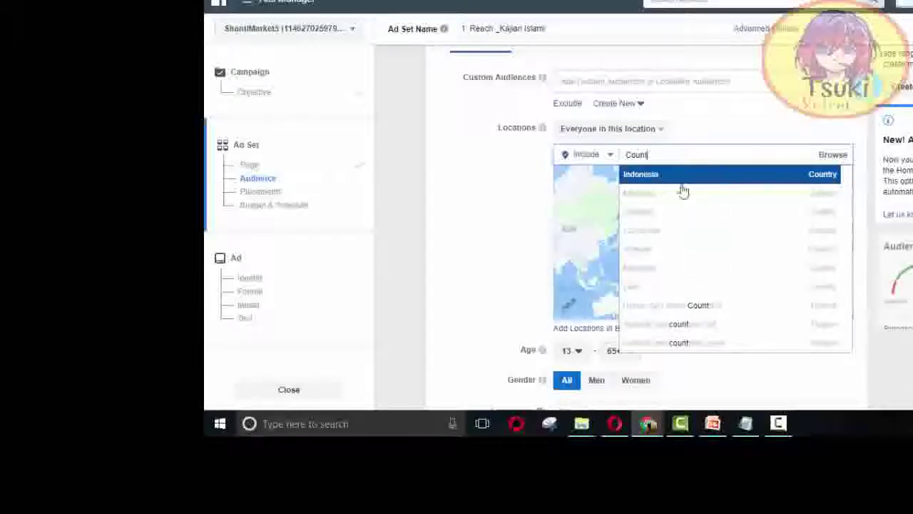
{"action": "left_click", "coordinate": [688, 326]}
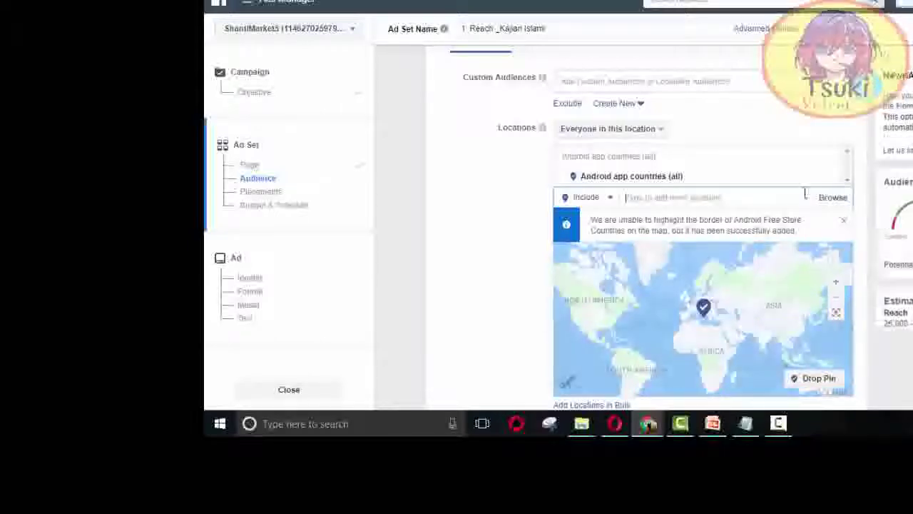
Step: Add Indonesian as the audience's language
{"action": "scroll", "coordinate": [421, 304], "scroll_direction": "down", "scroll_amount": 1}
{"action": "scroll", "coordinate": [588, 363], "scroll_direction": "down", "scroll_amount": 1}
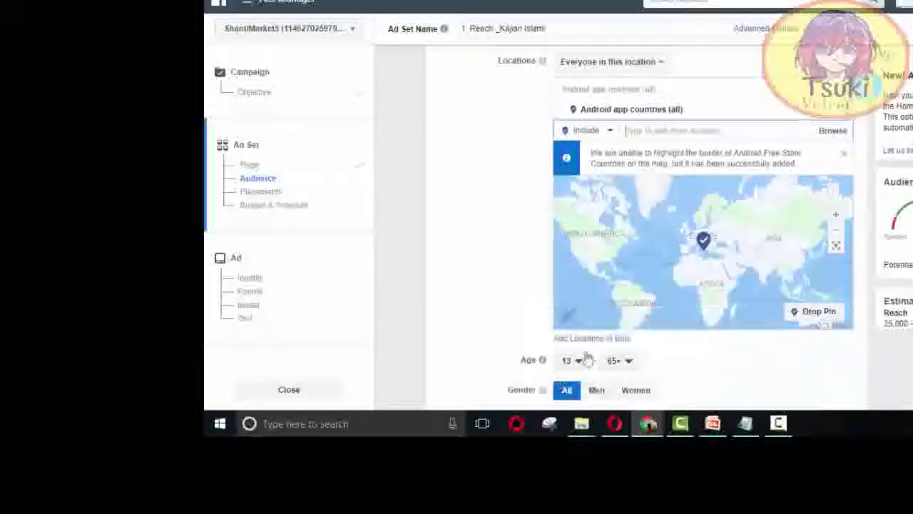
{"action": "scroll", "coordinate": [637, 287], "scroll_direction": "down", "scroll_amount": 4}
{"action": "left_click", "coordinate": [621, 286]}
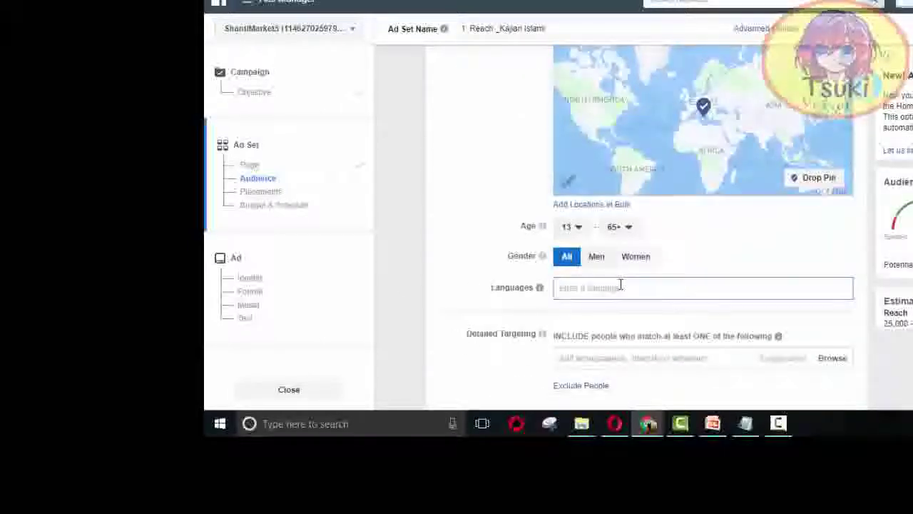
{"action": "type", "text": "indon"}
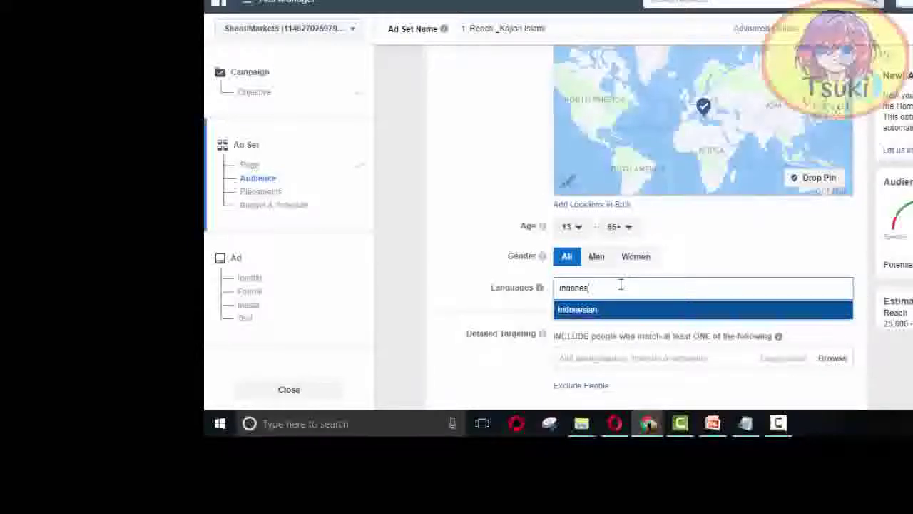
{"action": "type", "text": "es"}
{"action": "left_click", "coordinate": [633, 319]}
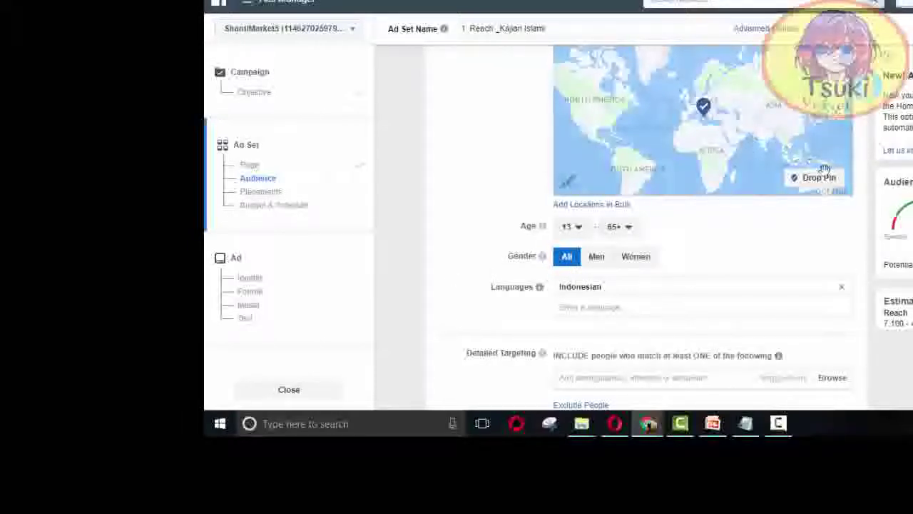
Step: Set the ad set's daily budget to Rp10000
{"action": "scroll", "coordinate": [656, 164], "scroll_direction": "up", "scroll_amount": 1}
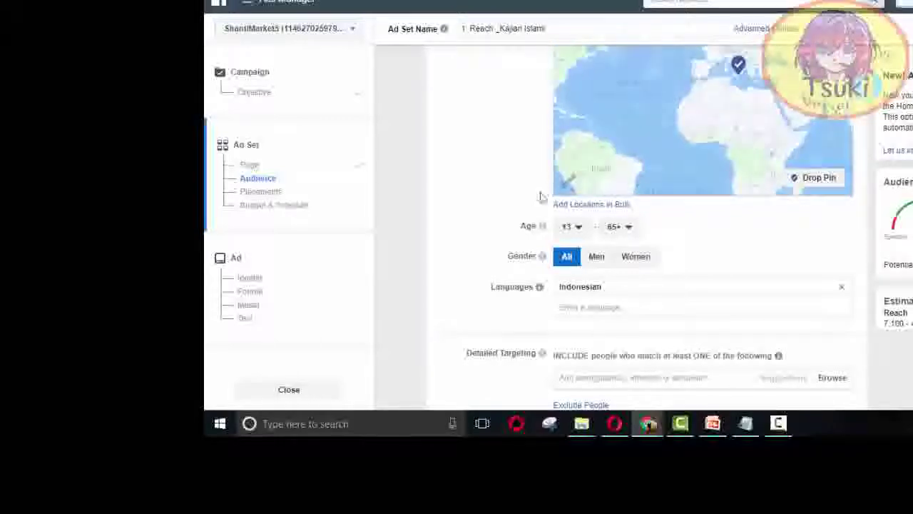
{"action": "scroll", "coordinate": [665, 170], "scroll_direction": "down", "scroll_amount": 1}
{"action": "scroll", "coordinate": [513, 228], "scroll_direction": "down", "scroll_amount": 3}
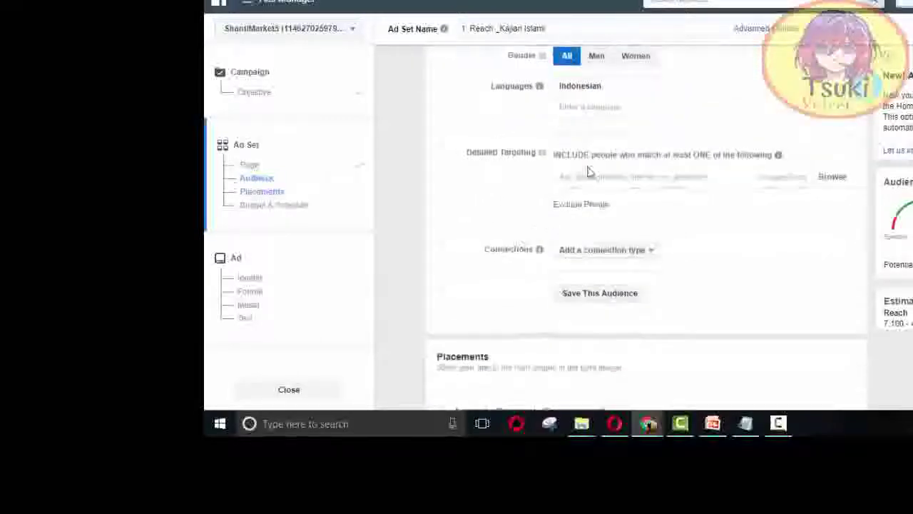
{"action": "scroll", "coordinate": [564, 271], "scroll_direction": "down", "scroll_amount": 2}
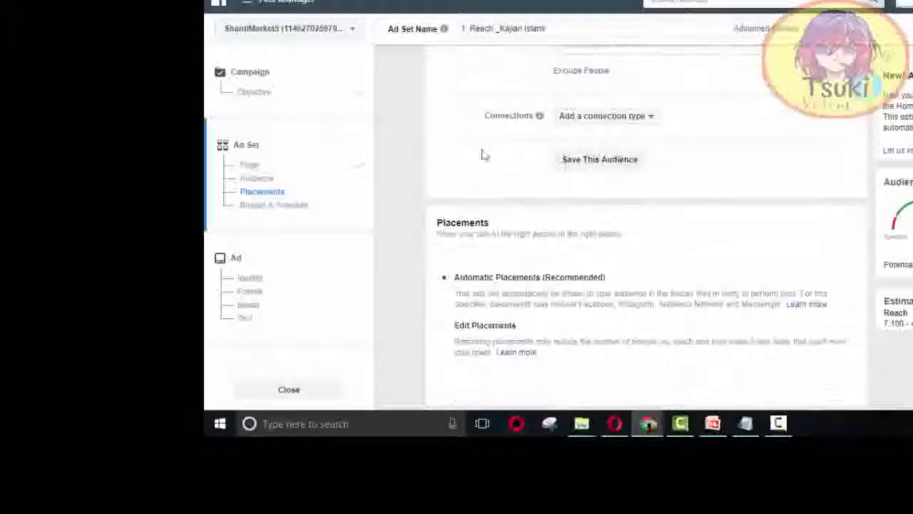
{"action": "scroll", "coordinate": [662, 259], "scroll_direction": "down", "scroll_amount": 2}
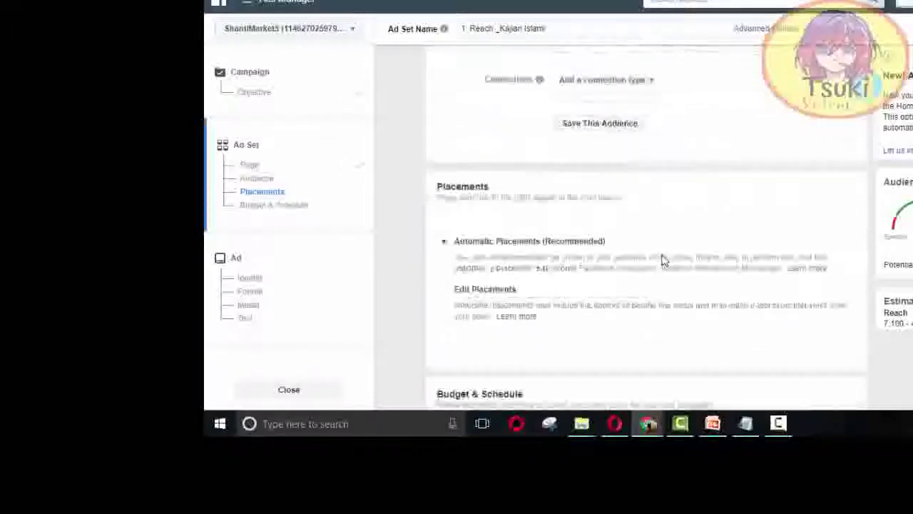
{"action": "scroll", "coordinate": [685, 259], "scroll_direction": "down", "scroll_amount": 1}
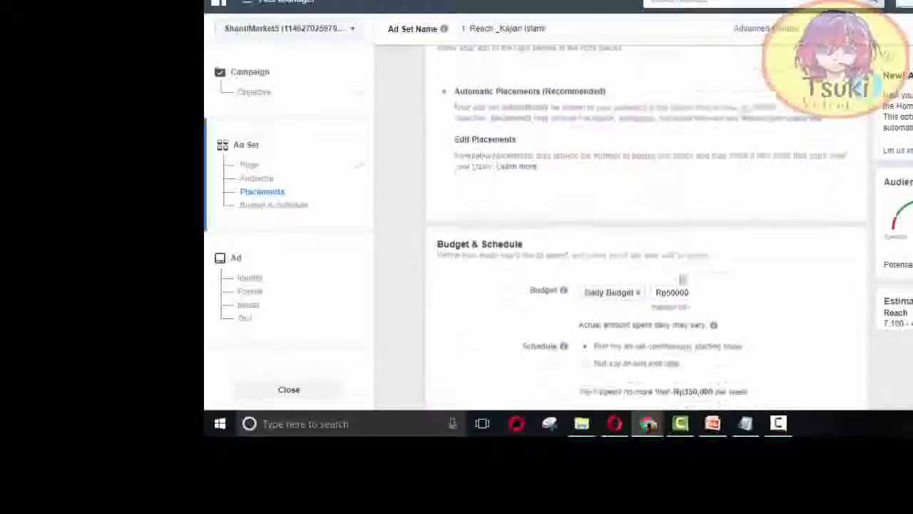
{"action": "left_click", "coordinate": [671, 280]}
{"action": "key", "text": "BackSpace"}
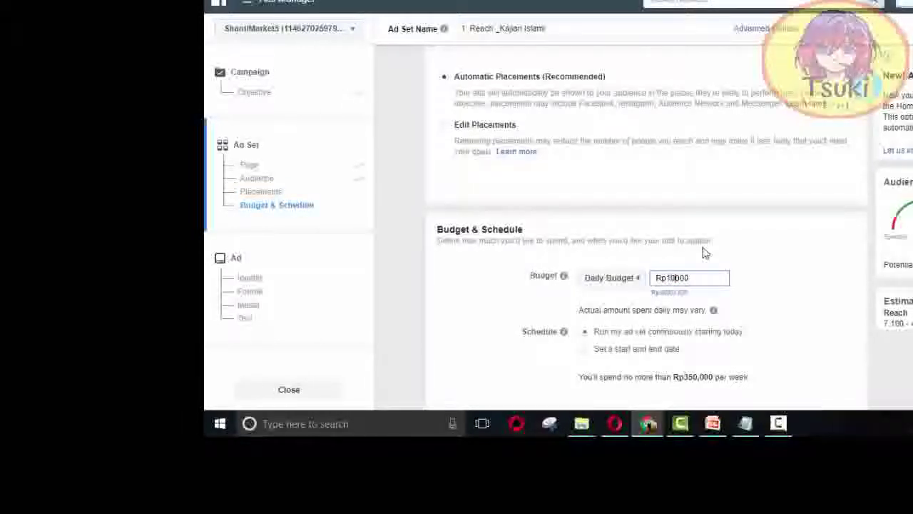
Step: Review the ad set's schedule, frequency cap and bid options, and continue to the ad settings
{"action": "scroll", "coordinate": [781, 316], "scroll_direction": "down", "scroll_amount": 4}
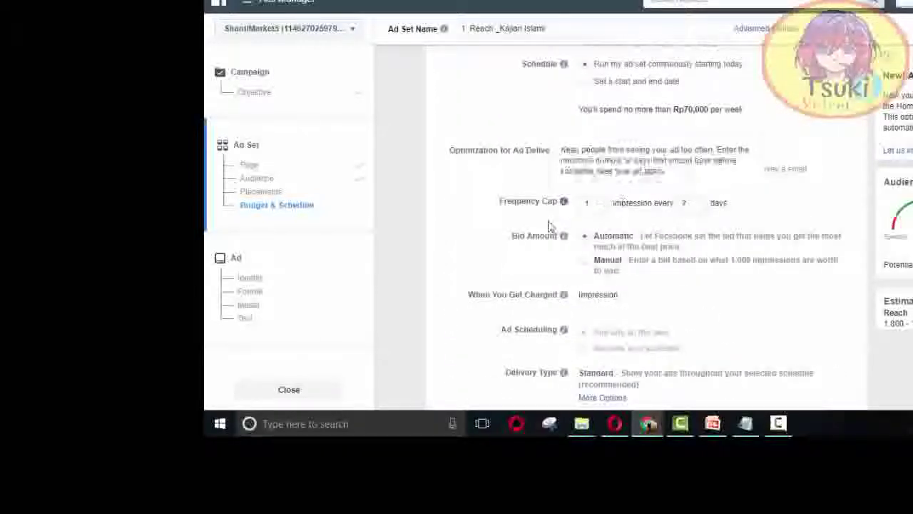
{"action": "mouse_move", "coordinate": [563, 234]}
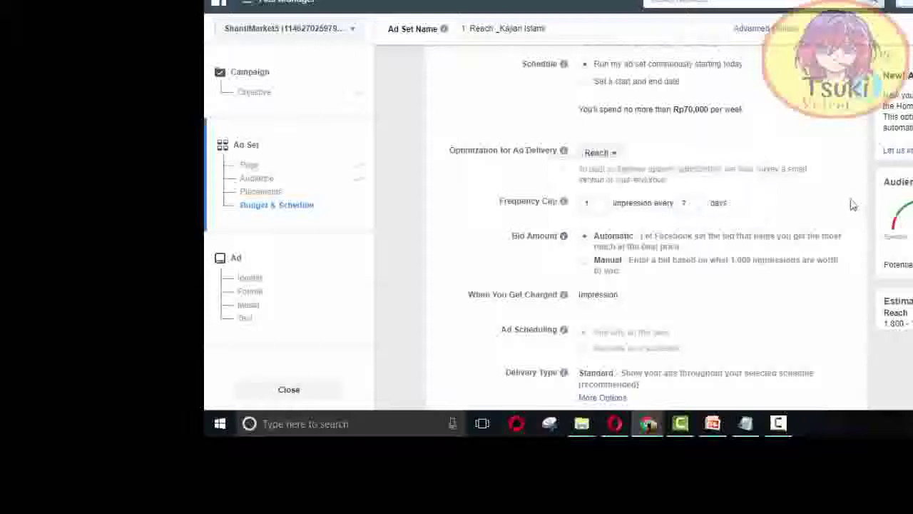
{"action": "scroll", "coordinate": [742, 338], "scroll_direction": "down", "scroll_amount": 1}
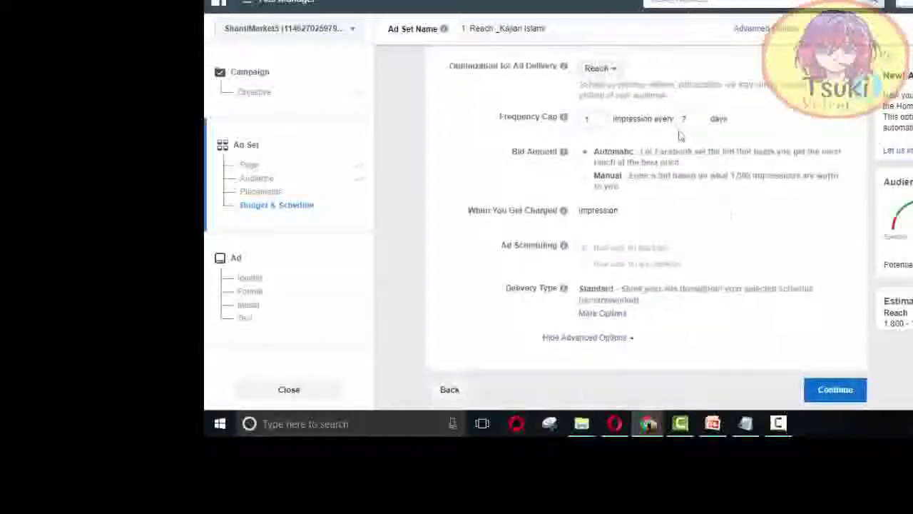
{"action": "left_click", "coordinate": [826, 396]}
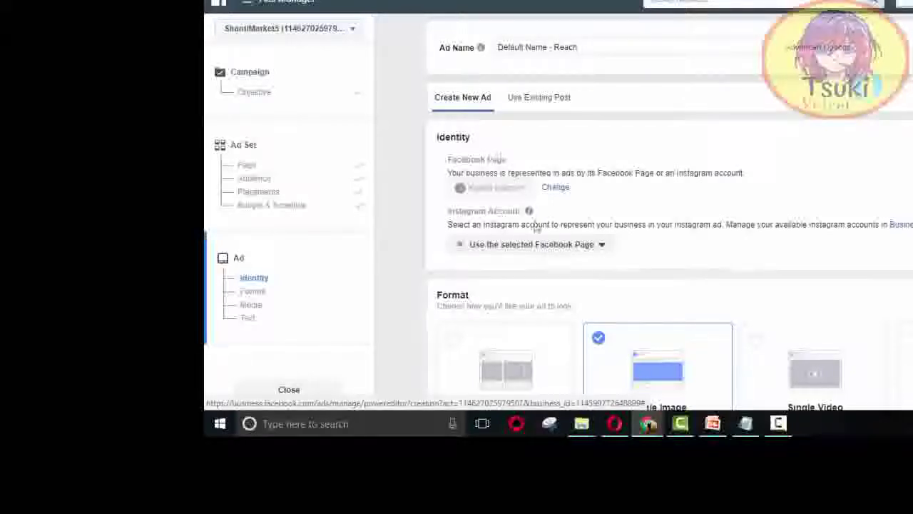
Step: Remove the preloaded image from the Single Image ad's media
{"action": "mouse_move", "coordinate": [533, 213]}
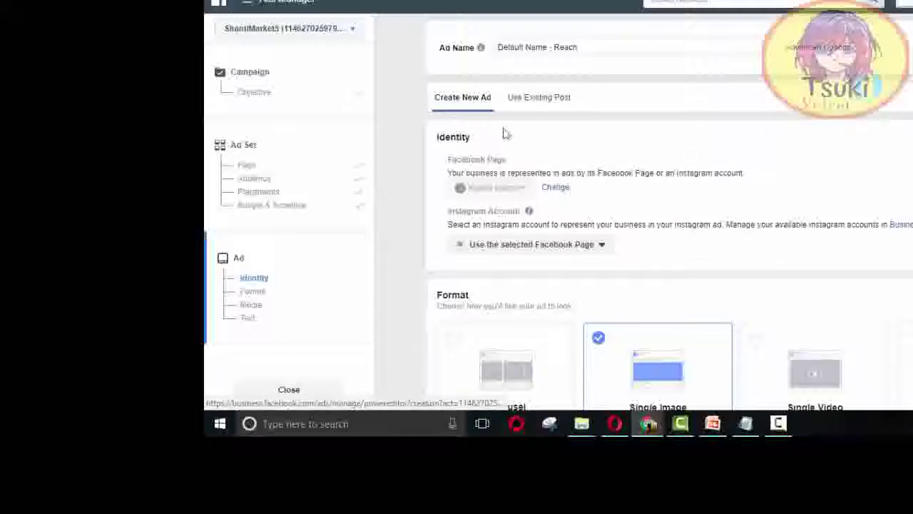
{"action": "scroll", "coordinate": [530, 261], "scroll_direction": "down", "scroll_amount": 1}
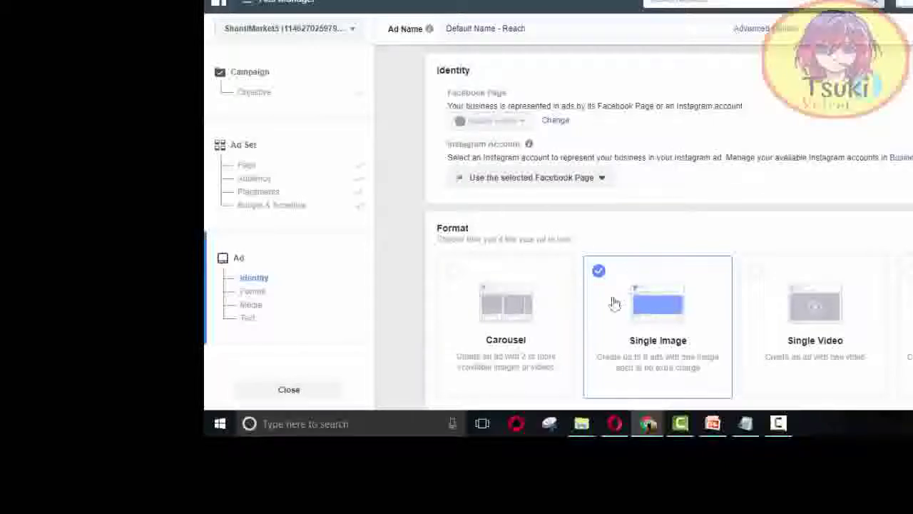
{"action": "scroll", "coordinate": [655, 328], "scroll_direction": "down", "scroll_amount": 2}
{"action": "scroll", "coordinate": [602, 309], "scroll_direction": "down", "scroll_amount": 2}
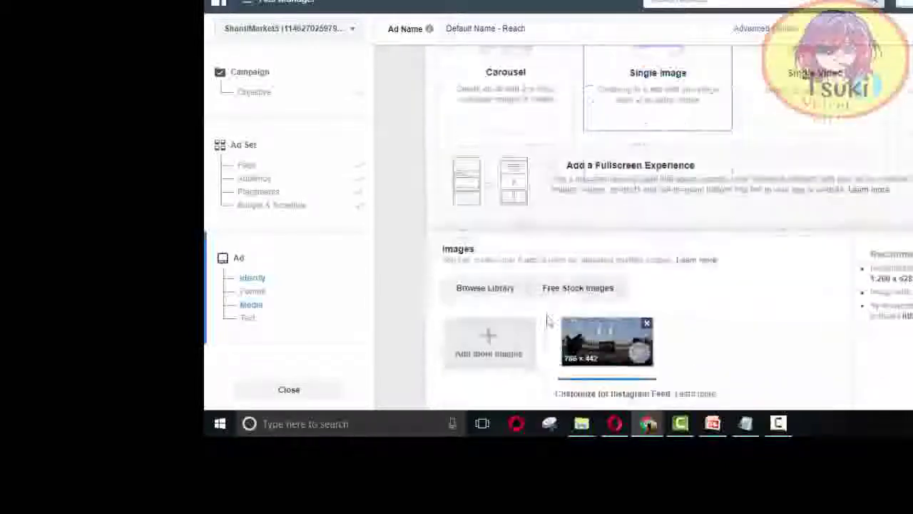
{"action": "left_click", "coordinate": [647, 325]}
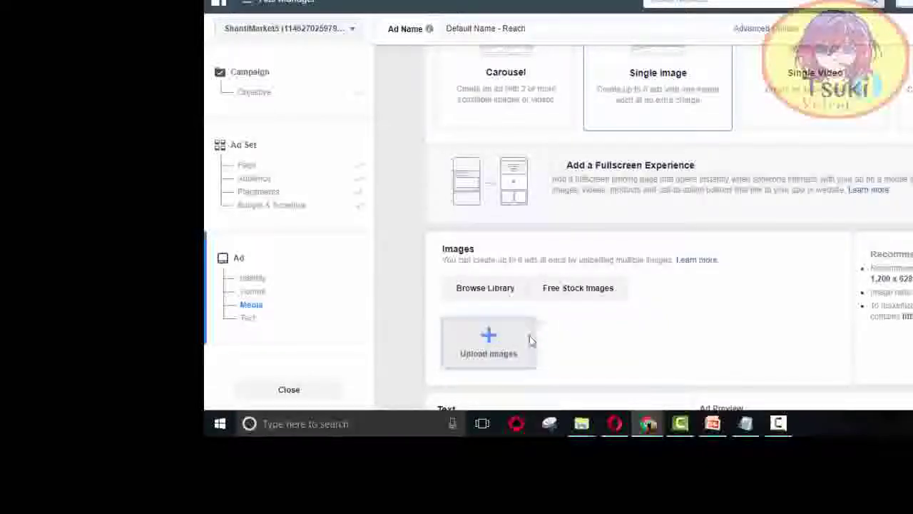
Step: Upload the image hari-ibu-Like Fb Modif.jpg from the Like Fanpage 1 folder to the ad's media
{"action": "left_click", "coordinate": [499, 350]}
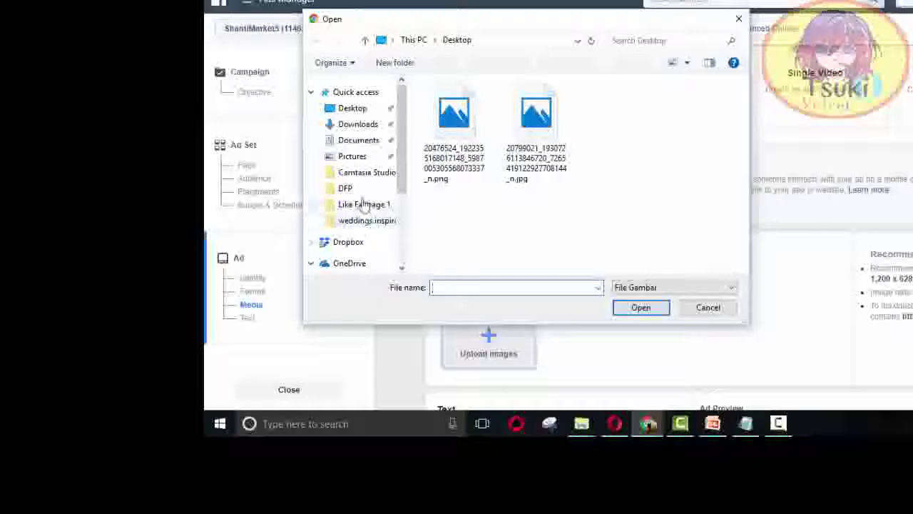
{"action": "scroll", "coordinate": [365, 211], "scroll_direction": "down", "scroll_amount": 5}
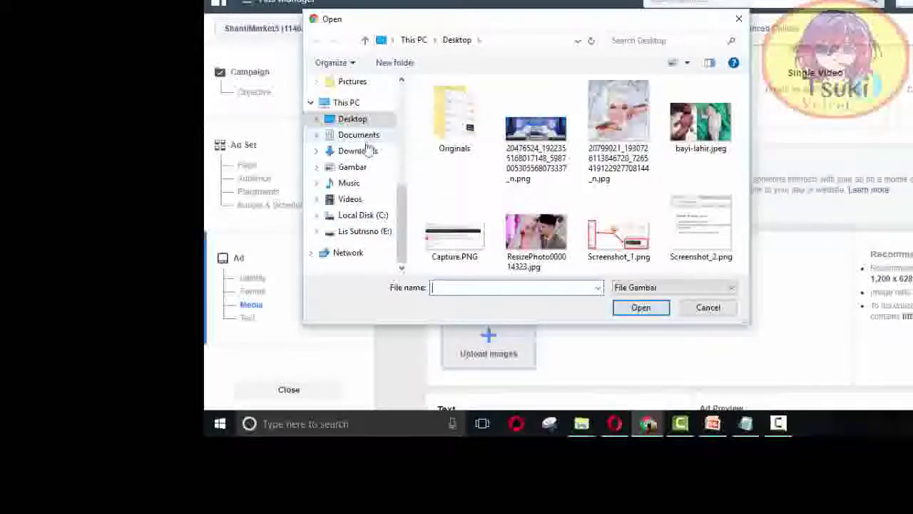
{"action": "scroll", "coordinate": [365, 146], "scroll_direction": "up", "scroll_amount": 5}
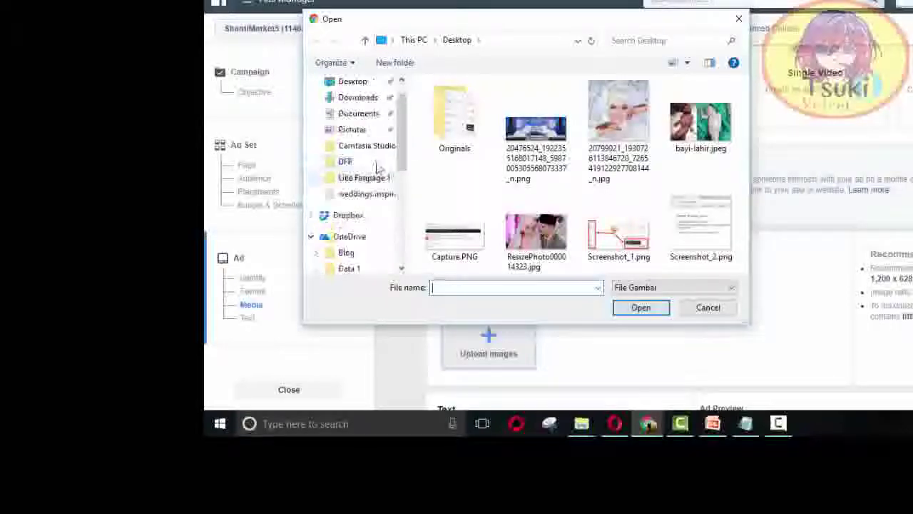
{"action": "left_click", "coordinate": [366, 178]}
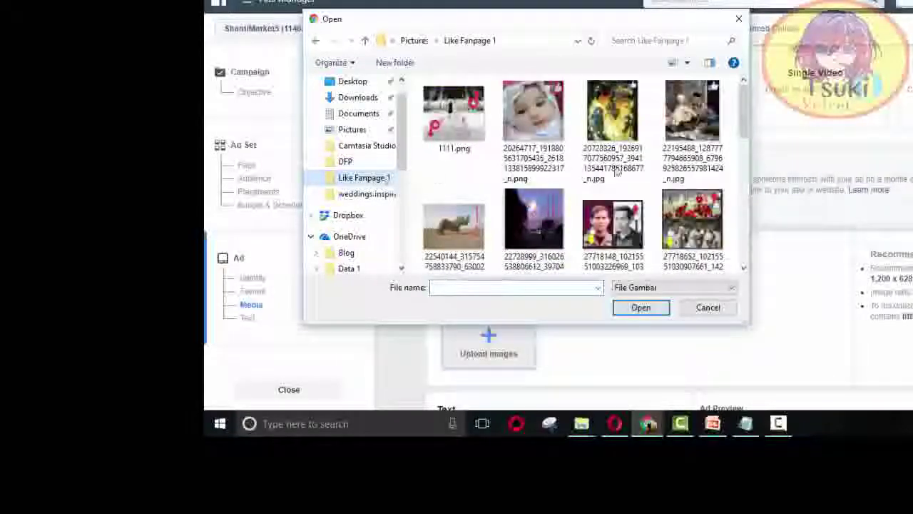
{"action": "scroll", "coordinate": [628, 196], "scroll_direction": "down", "scroll_amount": 2}
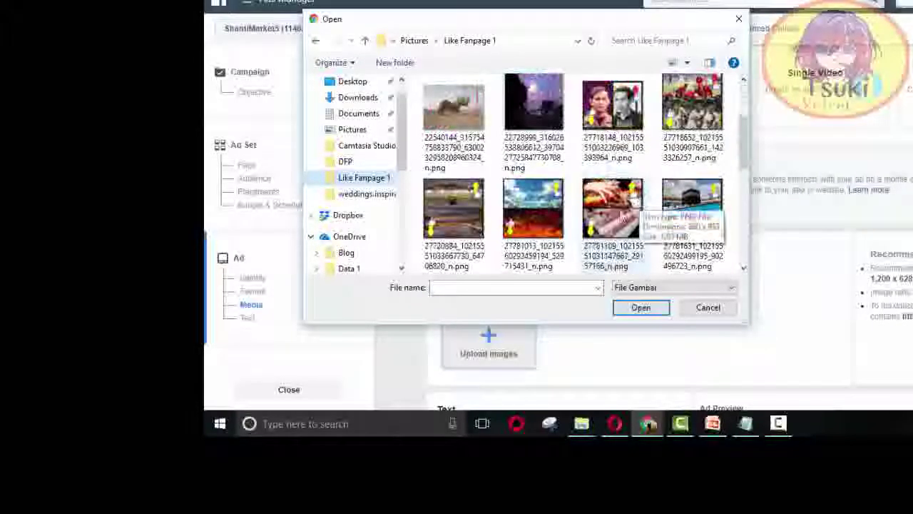
{"action": "scroll", "coordinate": [628, 204], "scroll_direction": "down", "scroll_amount": 3}
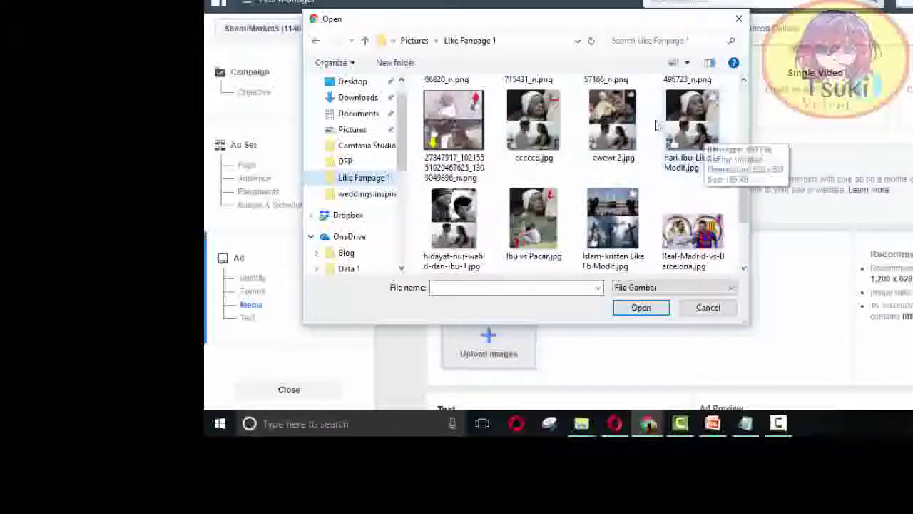
{"action": "left_click", "coordinate": [699, 127]}
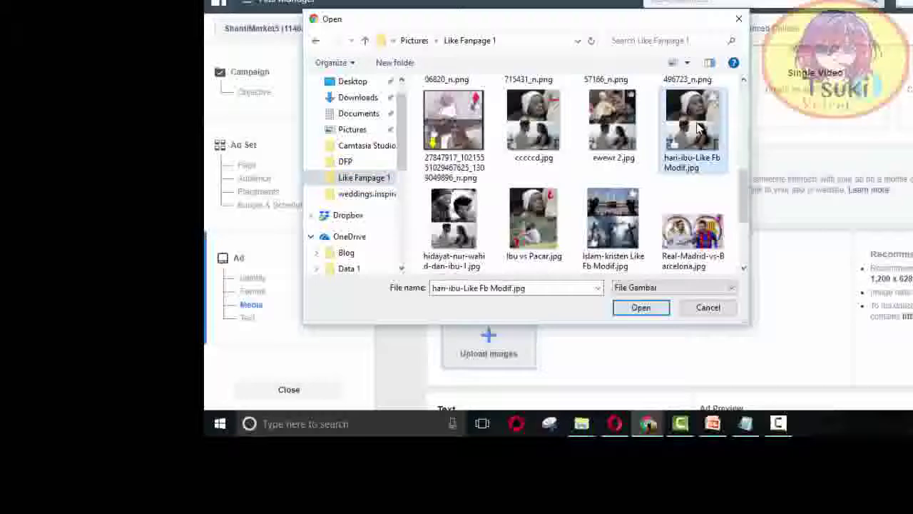
{"action": "left_click", "coordinate": [641, 308]}
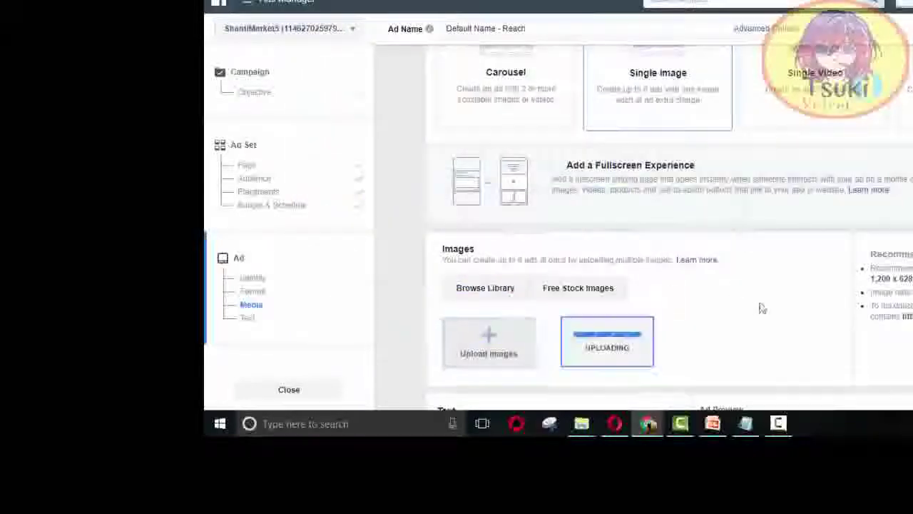
Step: Open Teks.txt from the Like Fanpage 1 folder in File Explorer and get the mother-or-girlfriend caption about "Ibumu" and "Pacarmu"
{"action": "scroll", "coordinate": [763, 307], "scroll_direction": "down", "scroll_amount": 2}
{"action": "scroll", "coordinate": [779, 300], "scroll_direction": "down", "scroll_amount": 2}
{"action": "scroll", "coordinate": [785, 294], "scroll_direction": "down", "scroll_amount": 3}
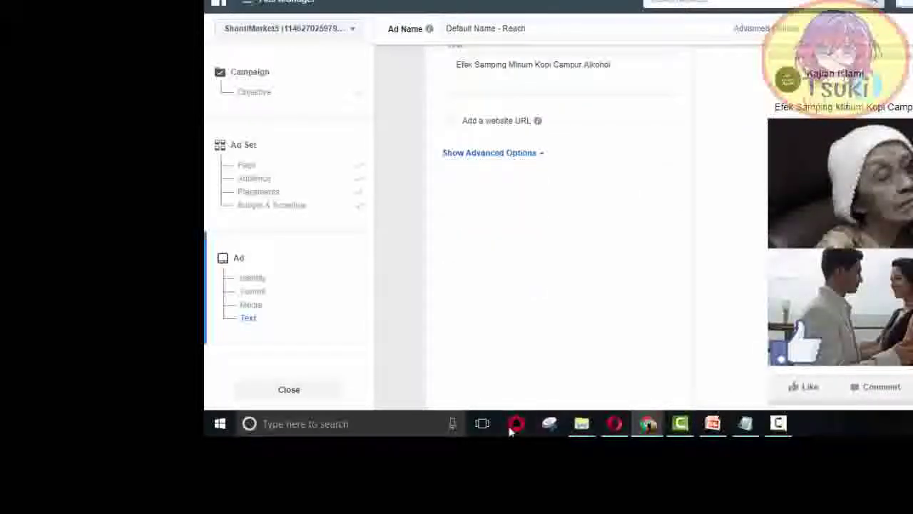
{"action": "mouse_move", "coordinate": [586, 426]}
{"action": "mouse_move", "coordinate": [657, 373]}
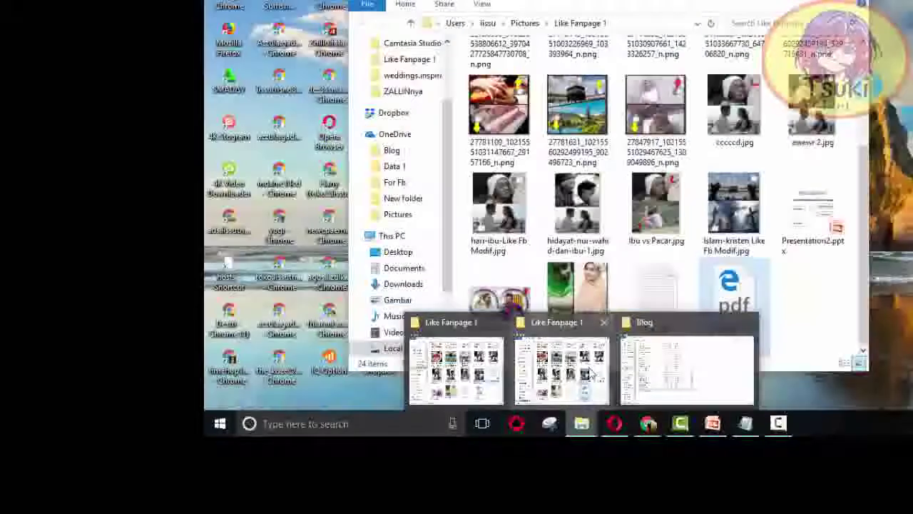
{"action": "left_click", "coordinate": [548, 371]}
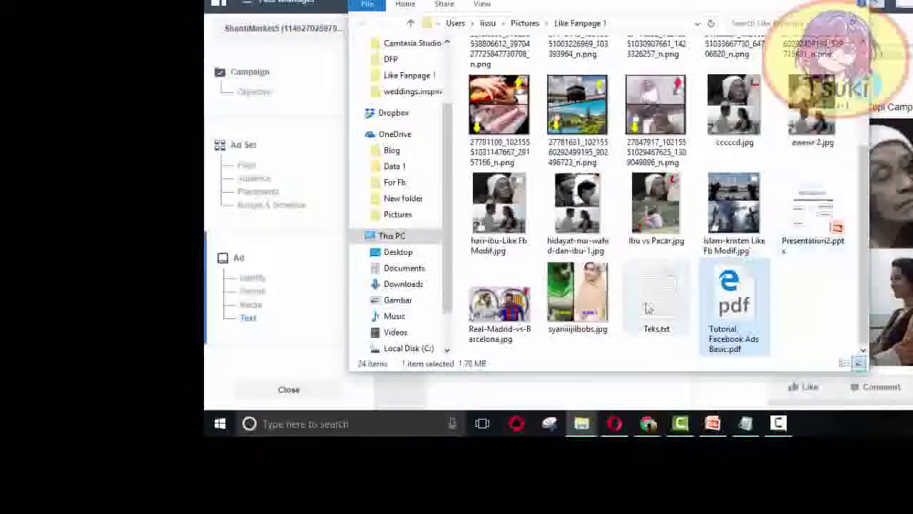
{"action": "double_click", "coordinate": [671, 297]}
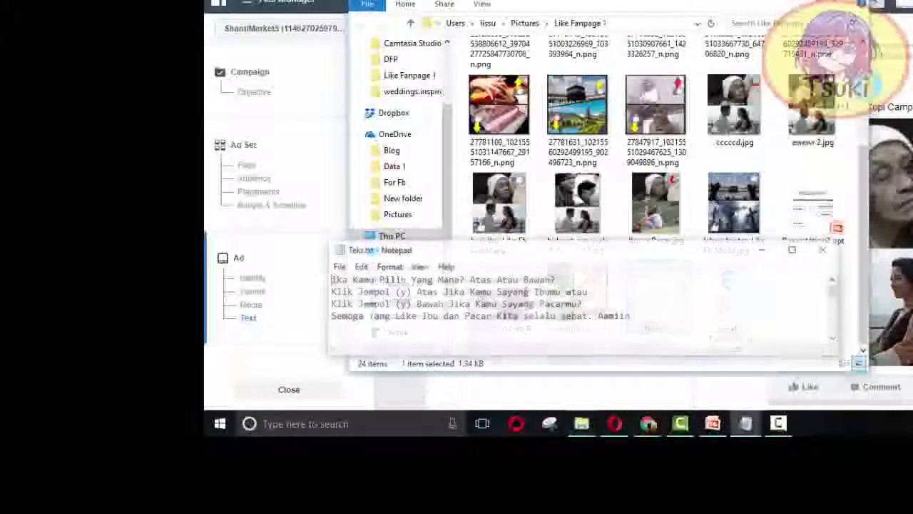
{"action": "key", "text": "super+Up"}
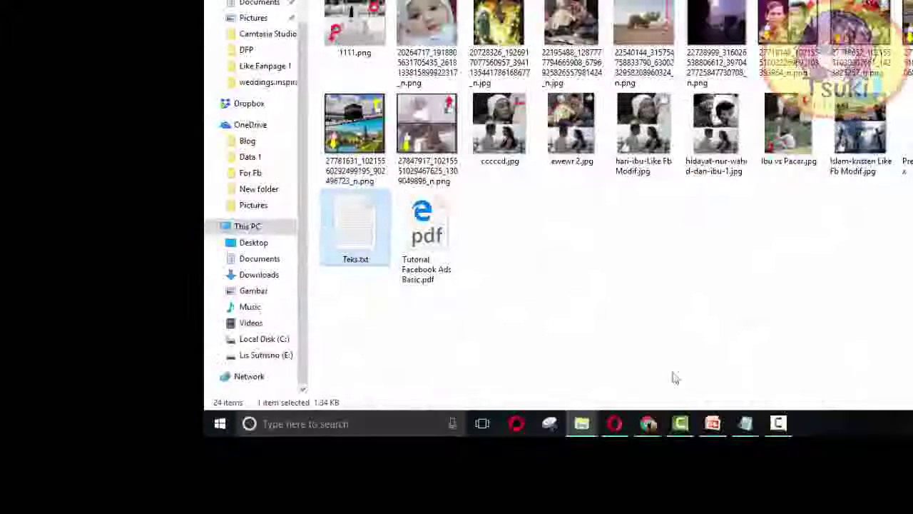
{"action": "mouse_move", "coordinate": [746, 424]}
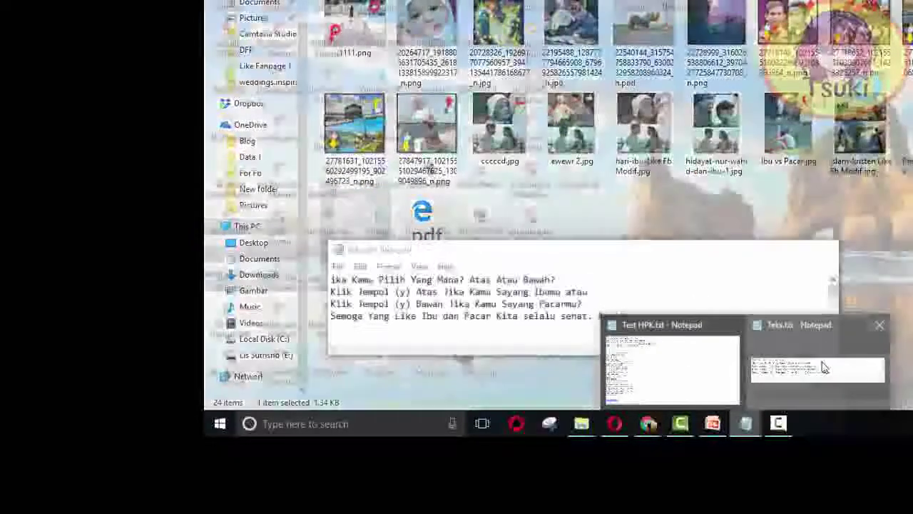
{"action": "left_click", "coordinate": [820, 365]}
{"action": "left_click", "coordinate": [792, 249]}
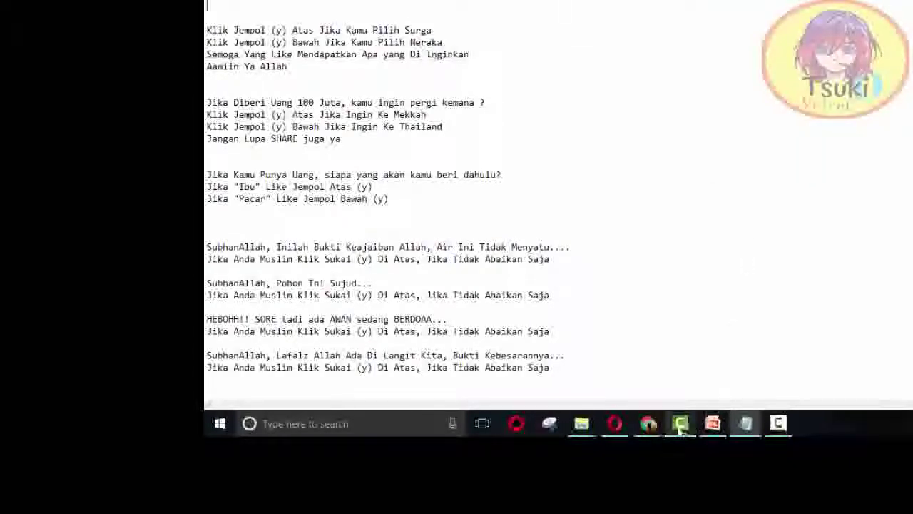
Step: Back in Ads Manager, replace the ad's text with the Teks.txt caption asking "Kamu Pilih Yang Mana? Atas Atau Bawah?" and ending "Aamiin"
{"action": "mouse_move", "coordinate": [648, 423]}
{"action": "left_click", "coordinate": [733, 369]}
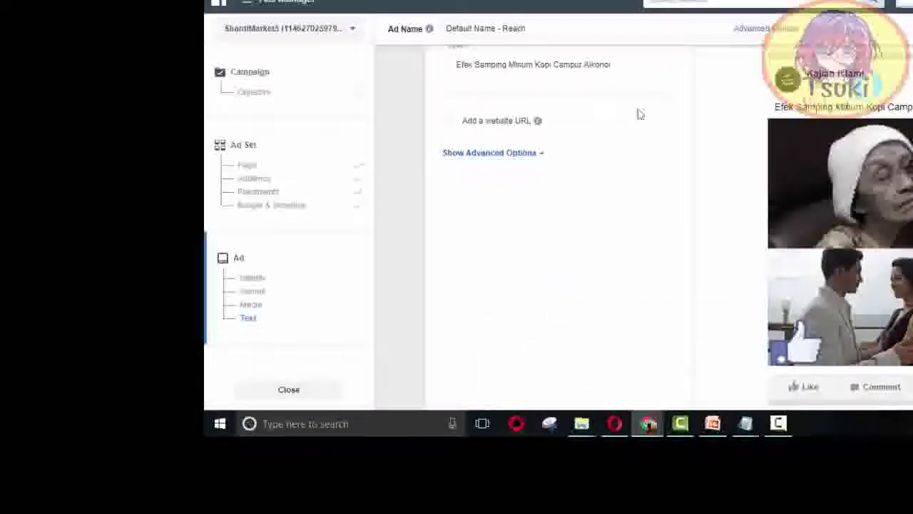
{"action": "scroll", "coordinate": [687, 204], "scroll_direction": "up", "scroll_amount": 2}
{"action": "left_click_drag", "start_coordinate": [626, 204], "coordinate": [401, 206]}
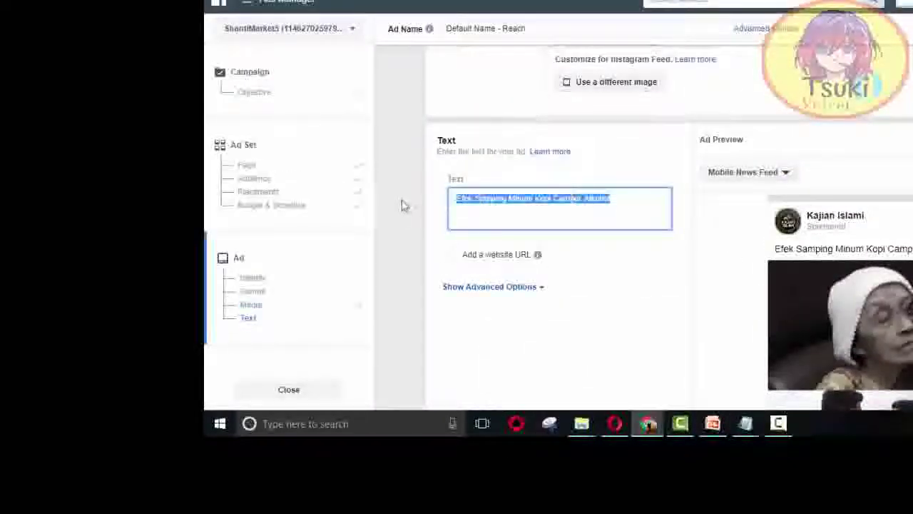
{"action": "type", "text": "Jika Kamu Pilih Yang Mana? Atas Atau Bawah? Klik Jempol (y) Atas Jika Kamu Sayang Ibumu atau Klik Jempol (y) Bawah Jika Kamu Sayang Pacarmu? Semoga Yang Like Ibu dan Pacar Kita selalu sehat. Aamin"}
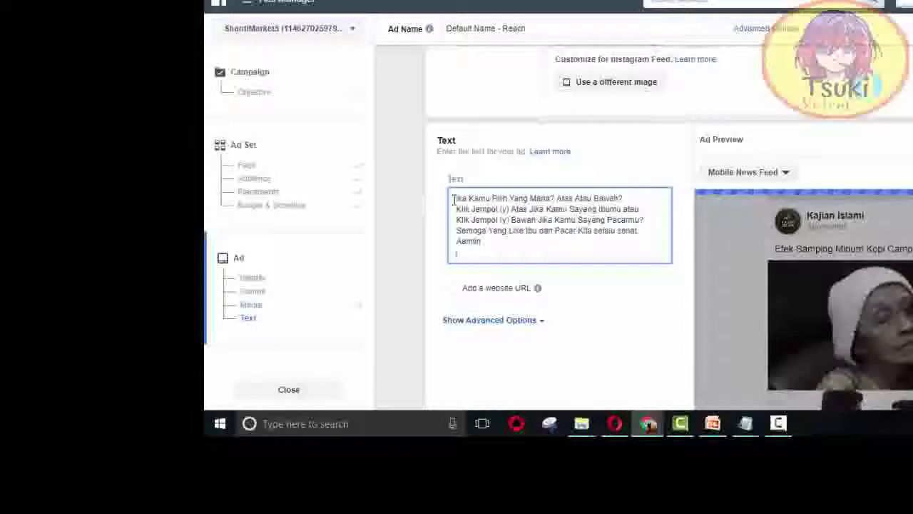
Step: Delete the opening word "Jika" so the ad text begins with "Kamu Pilih Yang Mana? Atas Atau Bawah?"
{"action": "left_click", "coordinate": [457, 198]}
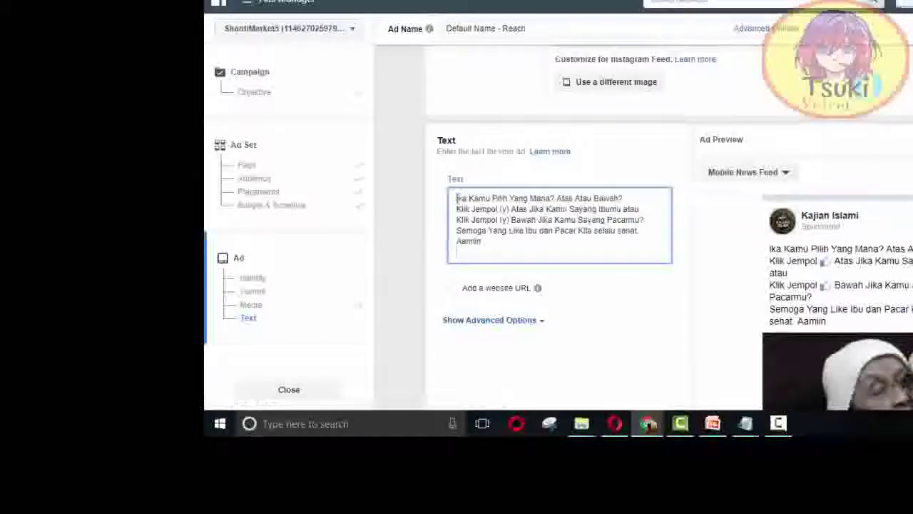
{"action": "type", "text": "J"}
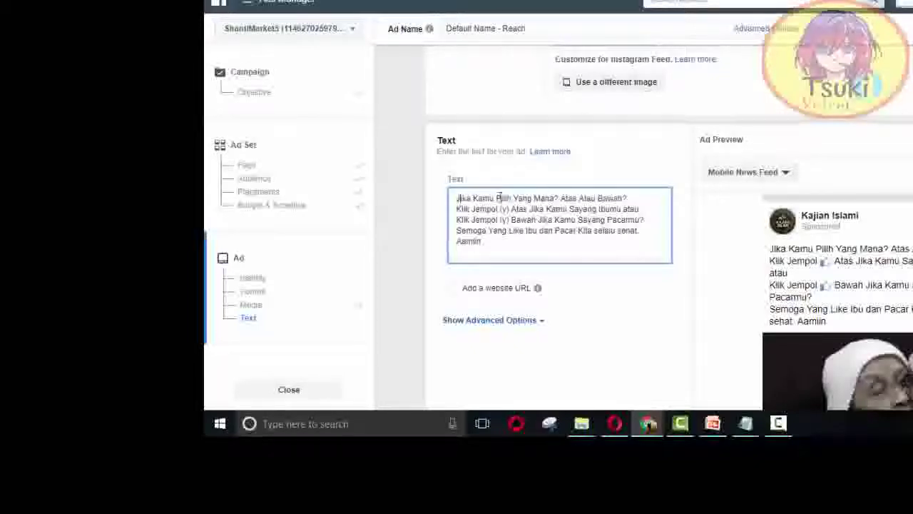
{"action": "left_click_drag", "start_coordinate": [473, 200], "coordinate": [439, 196]}
{"action": "key", "text": "BackSpace"}
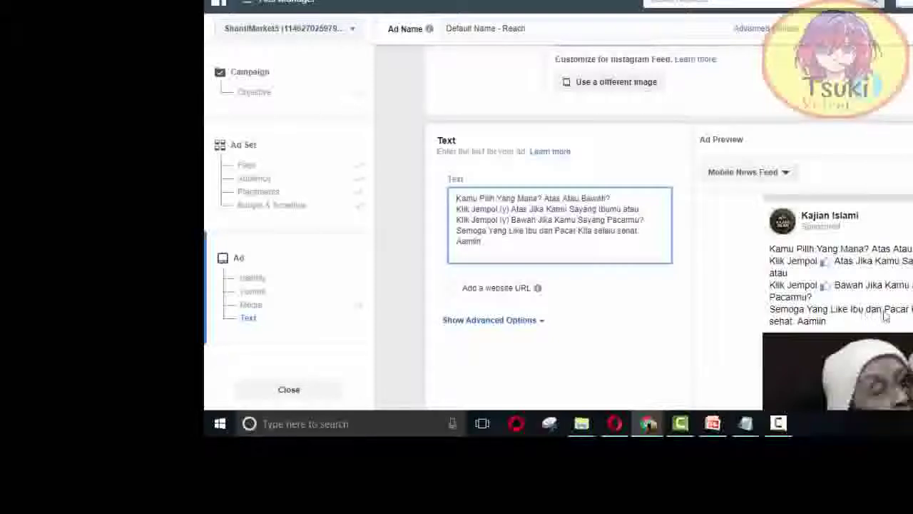
Step: Review the caption and image in the ad's Mobile News Feed preview
{"action": "scroll", "coordinate": [842, 317], "scroll_direction": "down", "scroll_amount": 1}
{"action": "scroll", "coordinate": [801, 343], "scroll_direction": "down", "scroll_amount": 4}
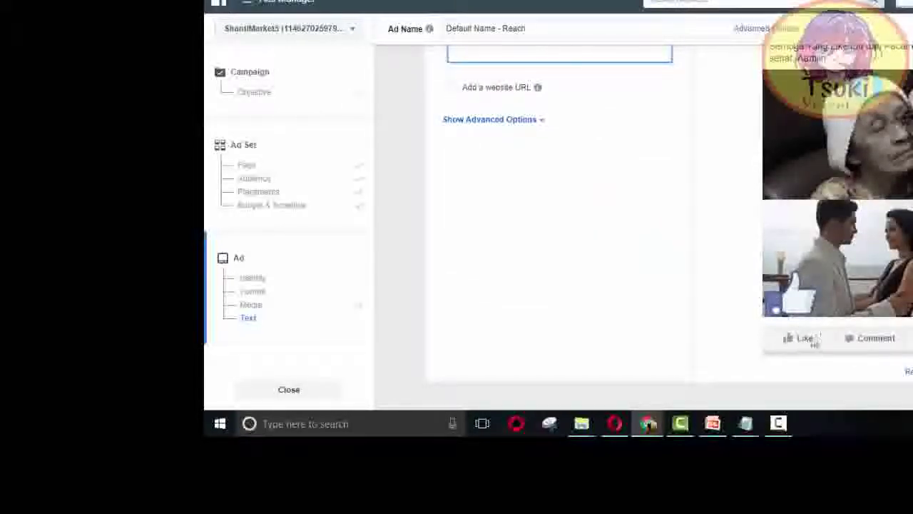
{"action": "scroll", "coordinate": [837, 214], "scroll_direction": "up", "scroll_amount": 1}
{"action": "scroll", "coordinate": [556, 229], "scroll_direction": "up", "scroll_amount": 3}
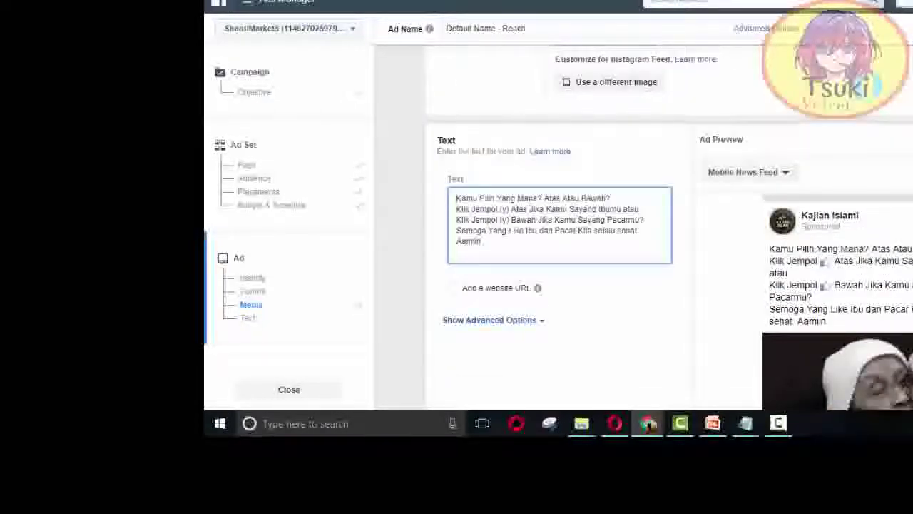
{"action": "scroll", "coordinate": [556, 228], "scroll_direction": "down", "scroll_amount": 3}
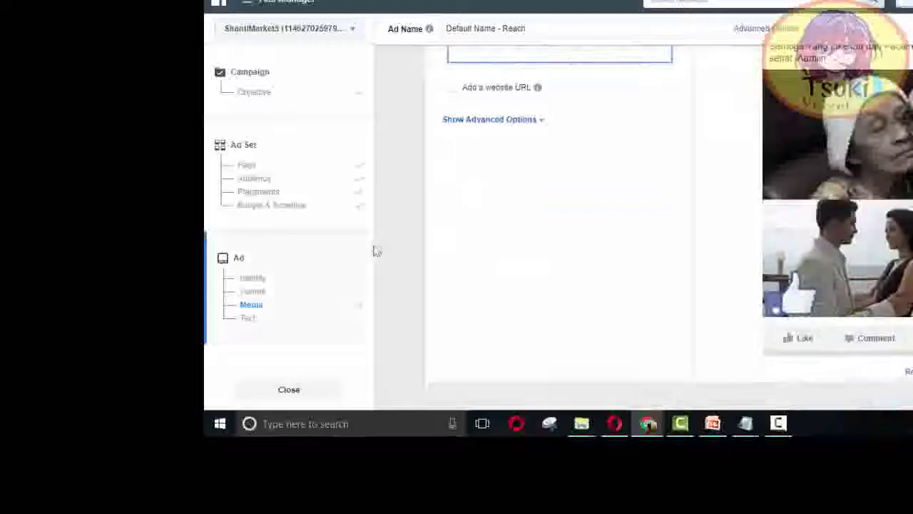
{"action": "scroll", "coordinate": [802, 224], "scroll_direction": "down", "scroll_amount": 2}
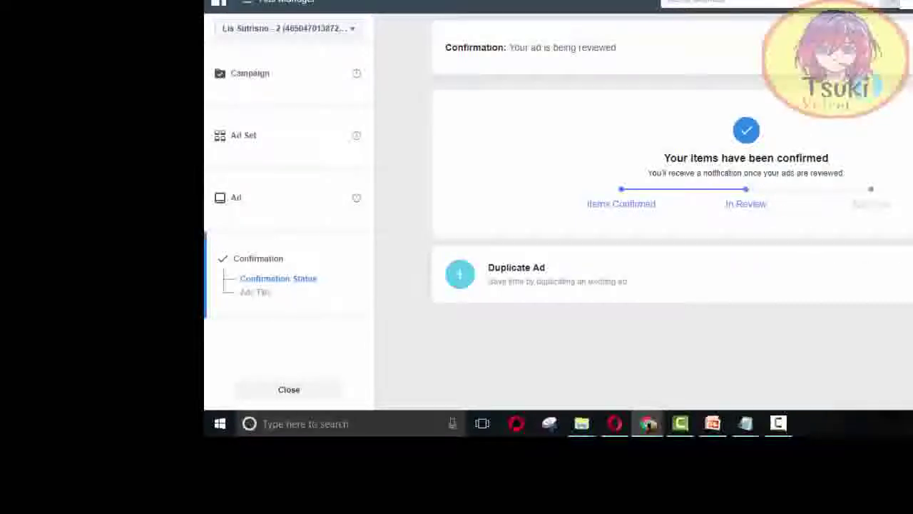
Step: Switch to PowerPoint and examine how the Kampanye diagram on slide 18 links Set Iklan 1 to its ads
{"action": "left_click", "coordinate": [713, 424]}
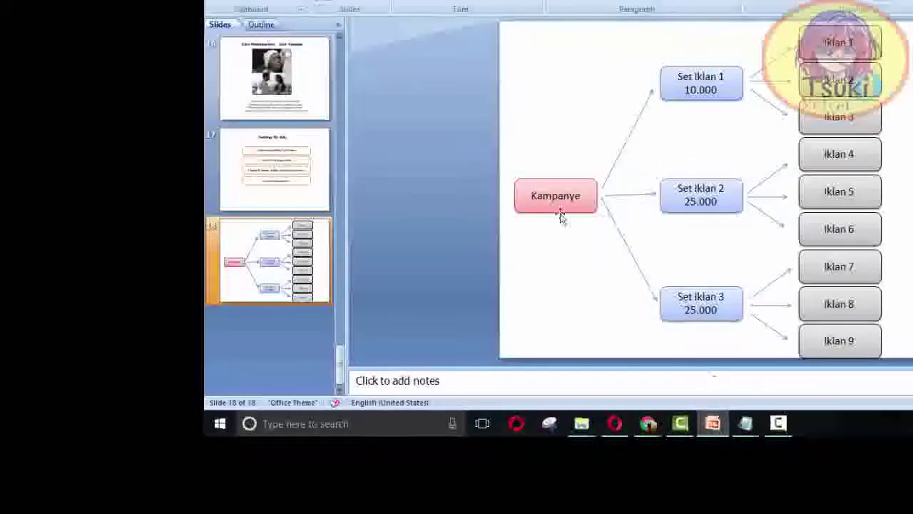
{"action": "left_click", "coordinate": [702, 96]}
{"action": "left_click", "coordinate": [863, 43]}
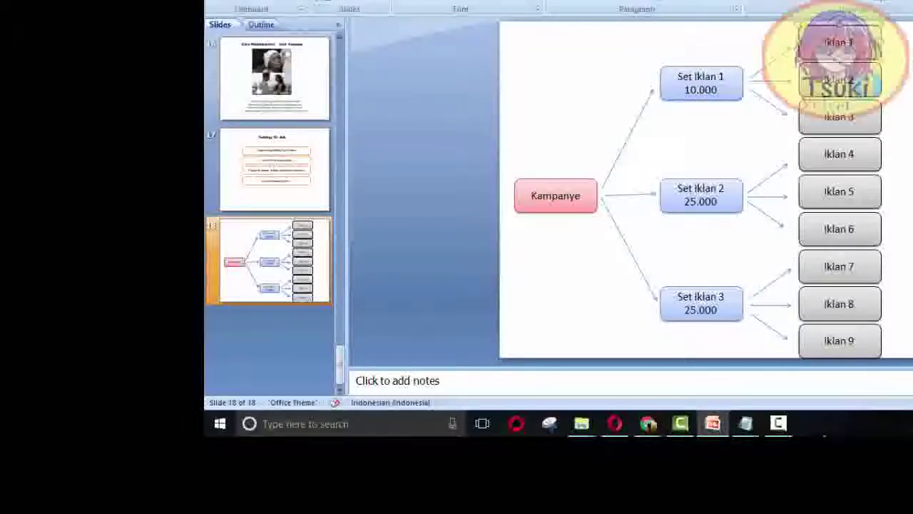
Step: Return to Ads Manager, duplicate the submitted ad within the existing Reach_Kajian Islami ad set, and continue to the new ad's settings
{"action": "mouse_move", "coordinate": [649, 425]}
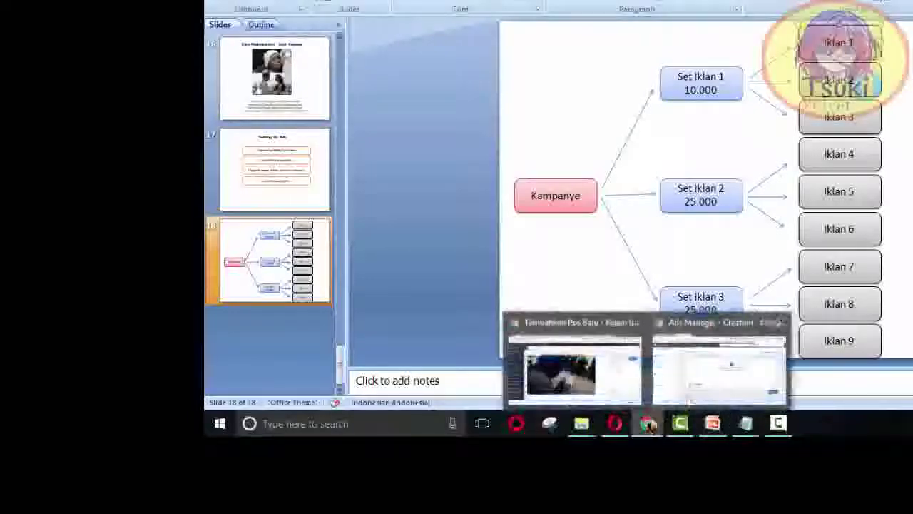
{"action": "left_click", "coordinate": [720, 371]}
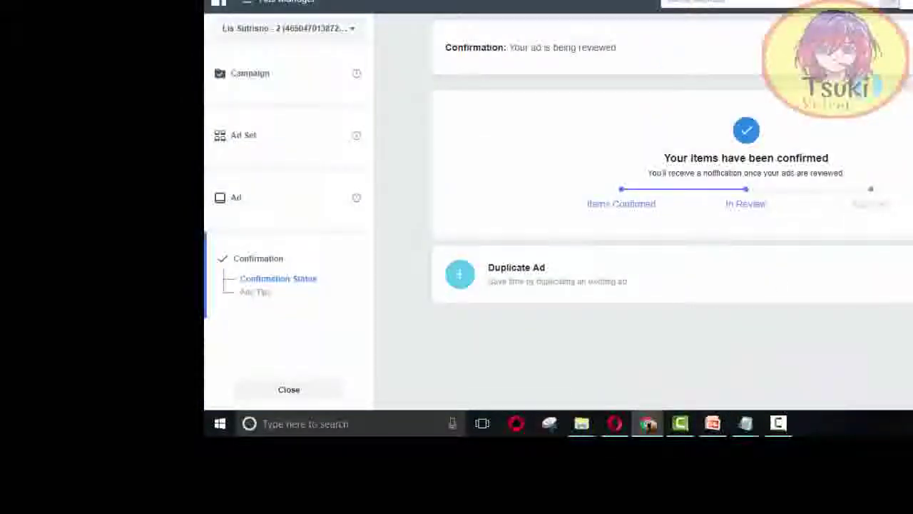
{"action": "left_click", "coordinate": [767, 287]}
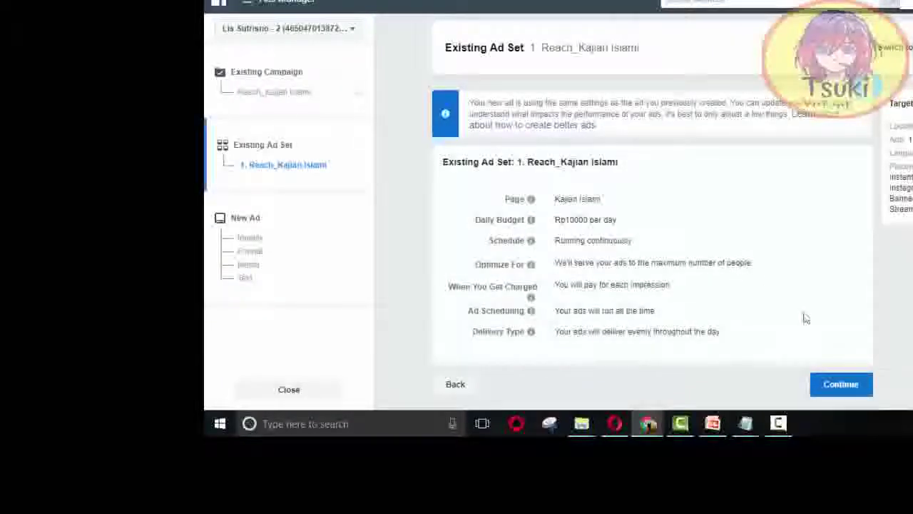
{"action": "left_click", "coordinate": [846, 386]}
{"action": "scroll", "coordinate": [719, 257], "scroll_direction": "down", "scroll_amount": 10}
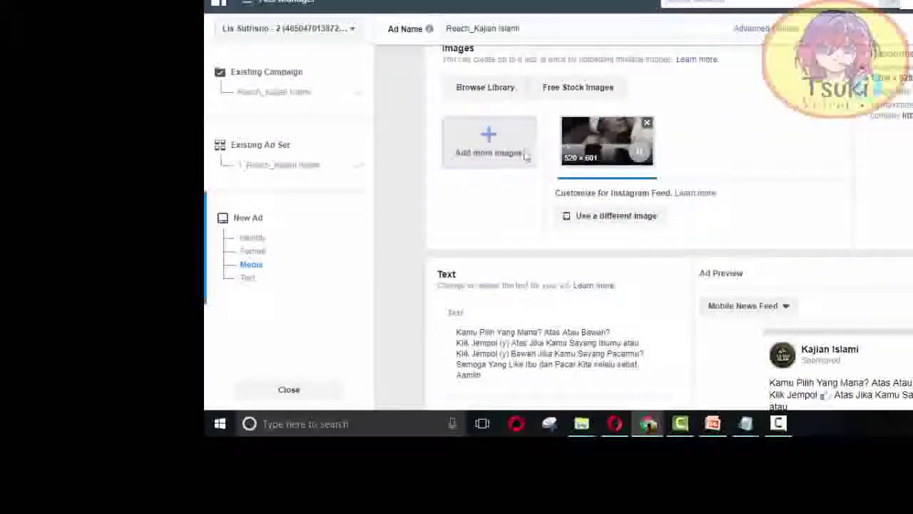
{"action": "left_click", "coordinate": [647, 123]}
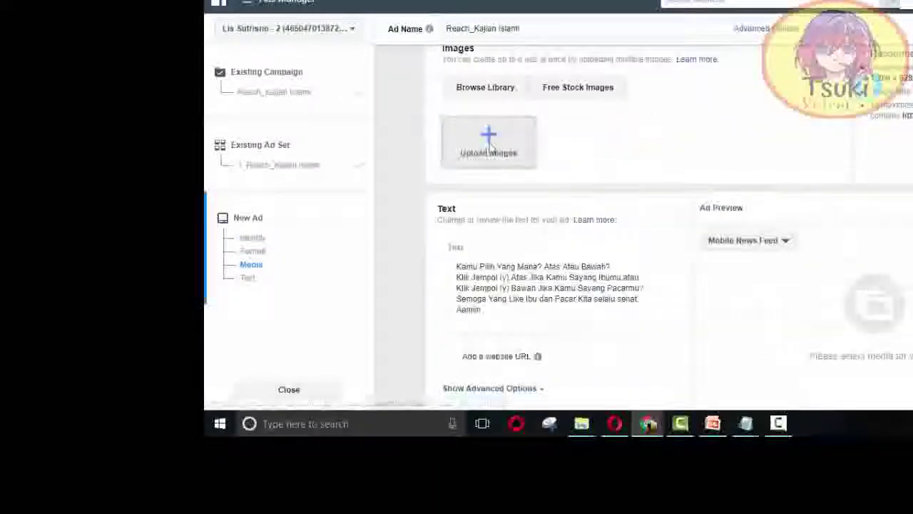
{"action": "left_click", "coordinate": [488, 137]}
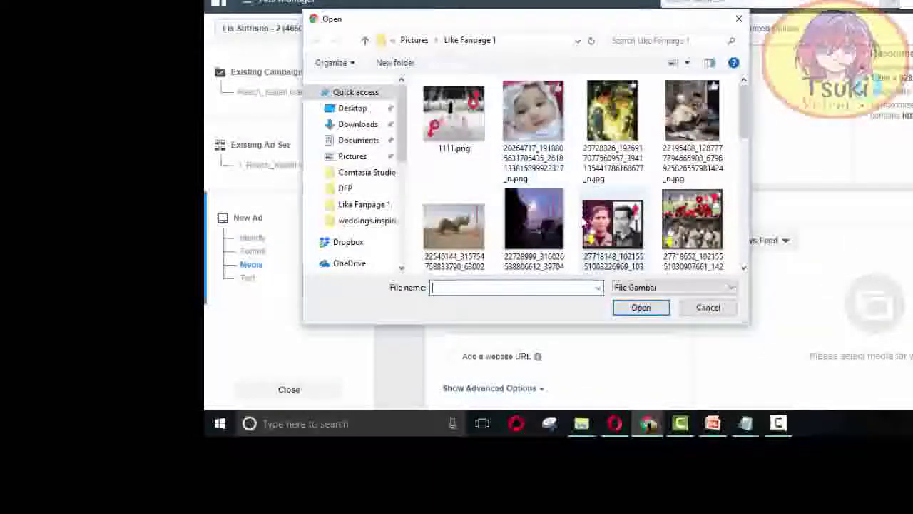
{"action": "scroll", "coordinate": [592, 214], "scroll_direction": "down", "scroll_amount": 3}
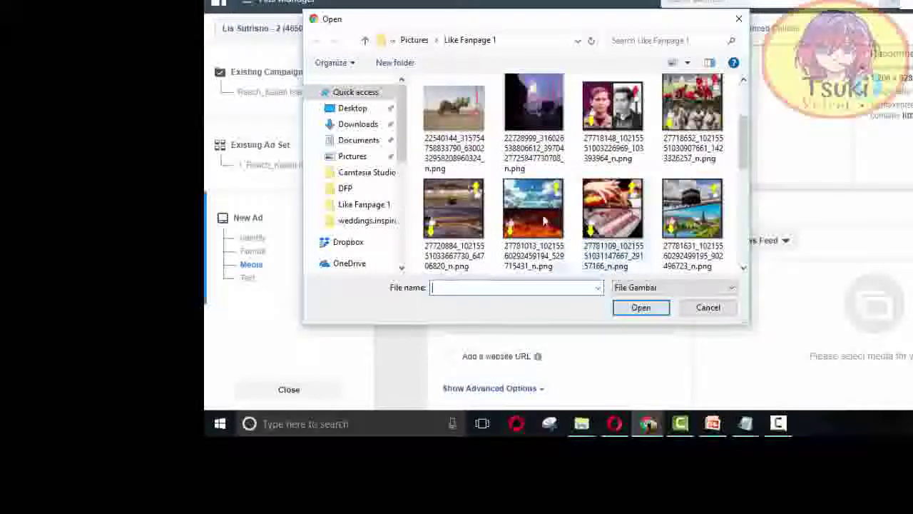
{"action": "scroll", "coordinate": [560, 203], "scroll_direction": "down", "scroll_amount": 3}
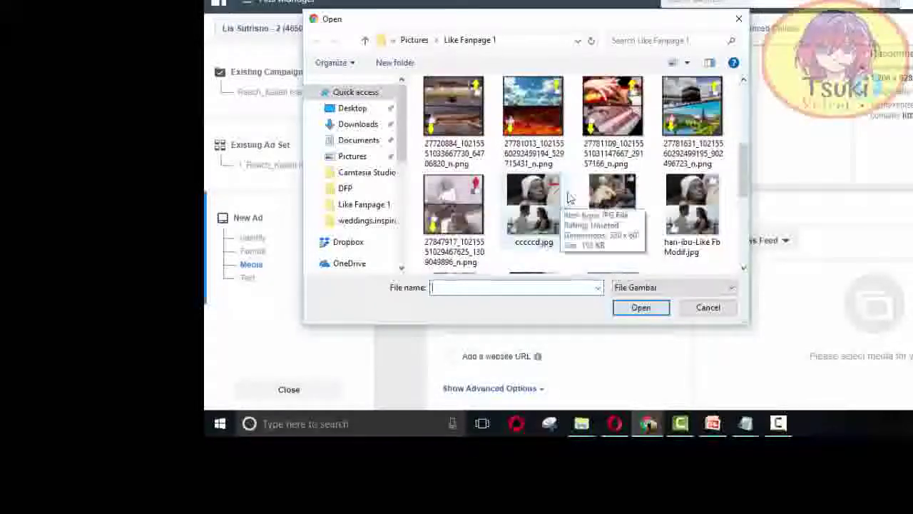
{"action": "left_click", "coordinate": [688, 126]}
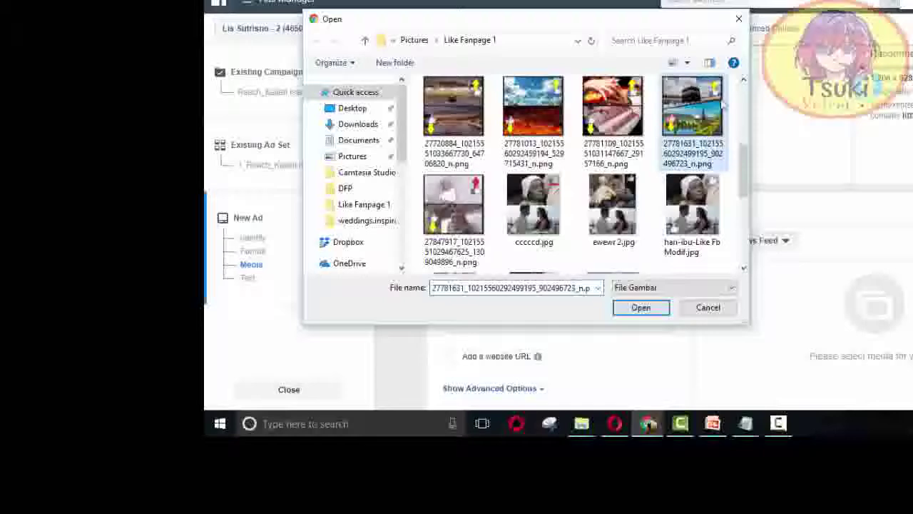
{"action": "left_click", "coordinate": [641, 307]}
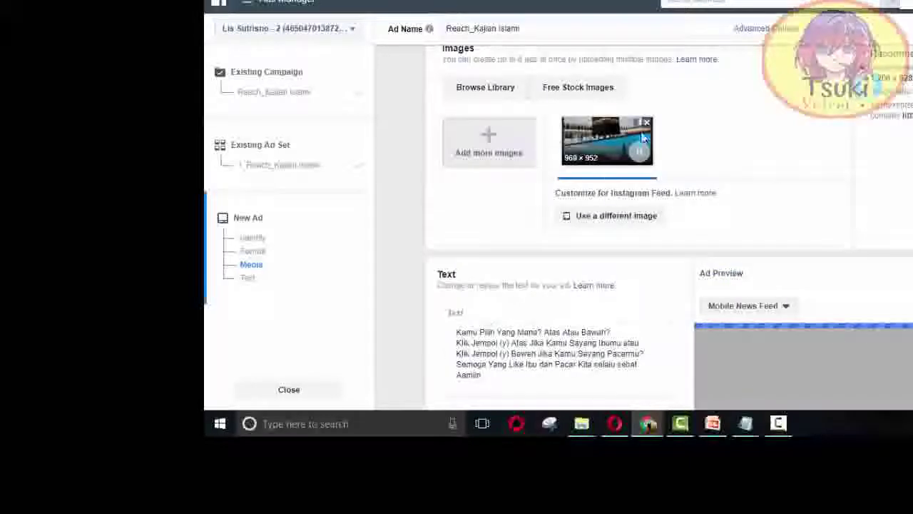
Step: Copy the four-line caption starting "Jika Diberi Uang 100 Juta, kamu ingin pergi kemana ?" from the Notepad notes and replace the ad text with it
{"action": "scroll", "coordinate": [746, 127], "scroll_direction": "down", "scroll_amount": 3}
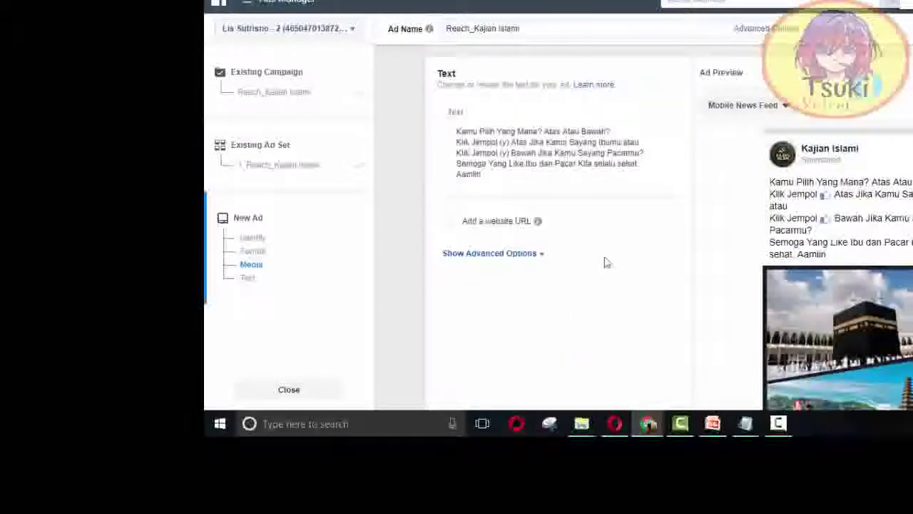
{"action": "mouse_move", "coordinate": [747, 422]}
{"action": "left_click", "coordinate": [843, 362]}
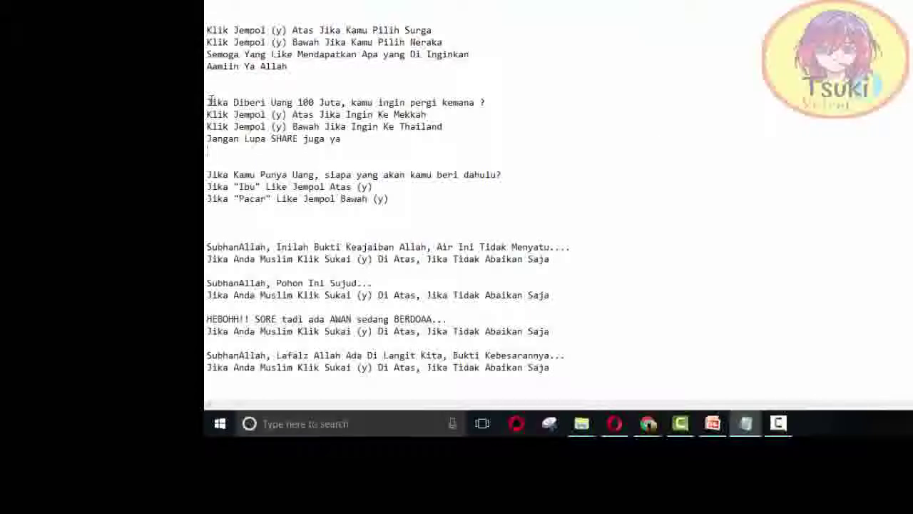
{"action": "left_click_drag", "start_coordinate": [207, 104], "coordinate": [341, 138]}
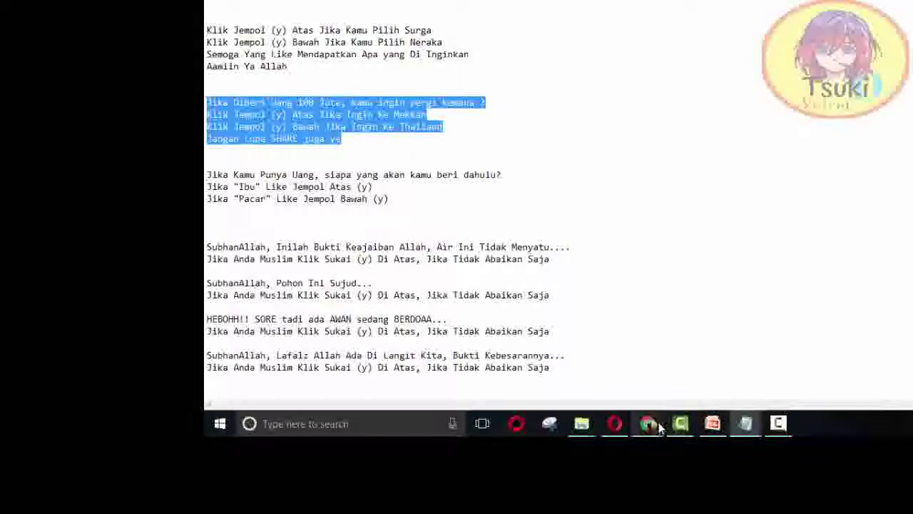
{"action": "mouse_move", "coordinate": [649, 424]}
{"action": "left_click", "coordinate": [719, 386]}
{"action": "left_click", "coordinate": [497, 175]}
{"action": "key", "text": "ctrl+a"}
{"action": "type", "text": "Jika Diberi Uang 100 Juta, kamu ingin pergi kemana ?  Klik Jempol (y) Atas Jika ingin Ke Mekkah Klik Jempol (y) Bawah Jika ingin Ke Thailand Jangan Lupa SHARE juga ya"}
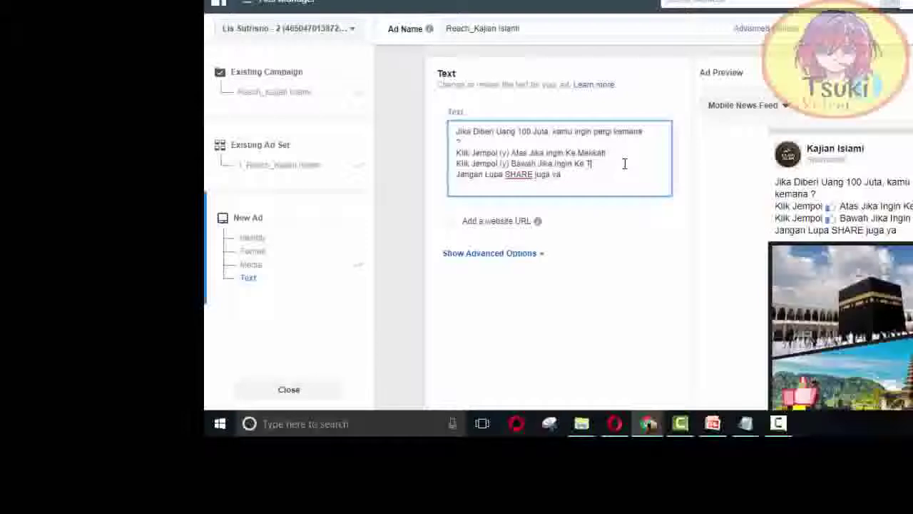
Step: Replace the destination "Thailand" with "Bali" in the third line of the ad text
{"action": "type", "text": "bal"}
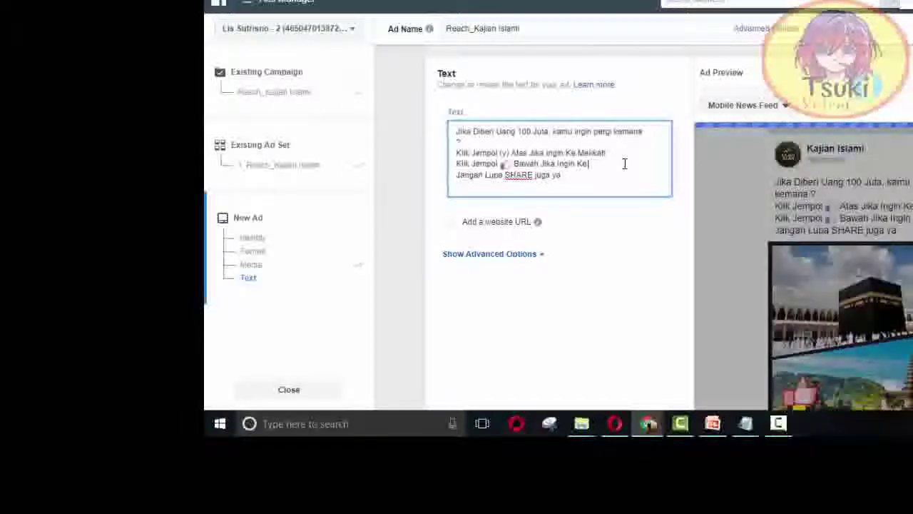
{"action": "key", "text": "BackSpace"}
{"action": "key", "text": "BackSpace"}
{"action": "key", "text": "BackSpace"}
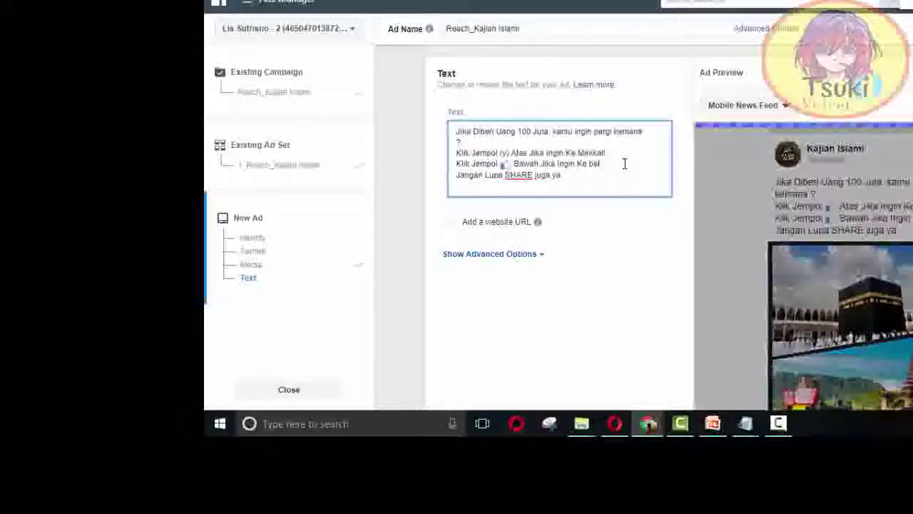
{"action": "type", "text": "Bali"}
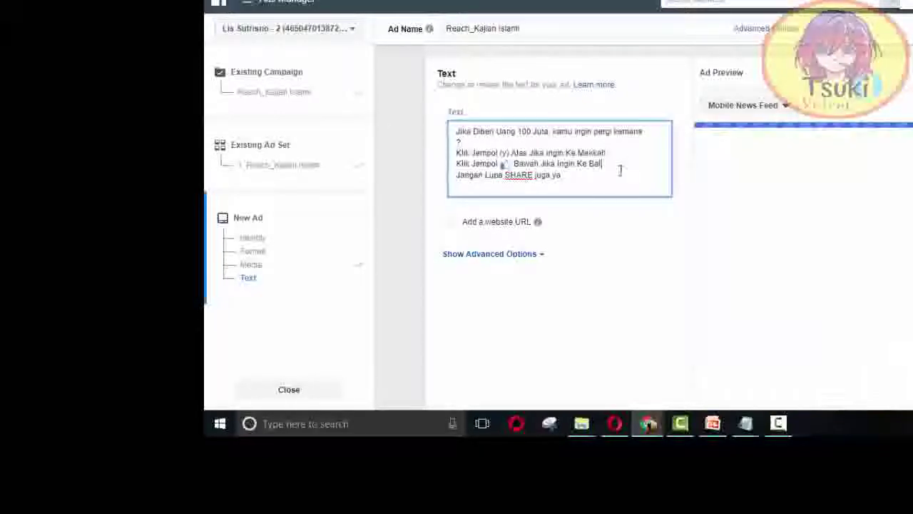
Step: Review the finished ad and its order summary, save it to draft and publish the draft items
{"action": "scroll", "coordinate": [642, 228], "scroll_direction": "down", "scroll_amount": 4}
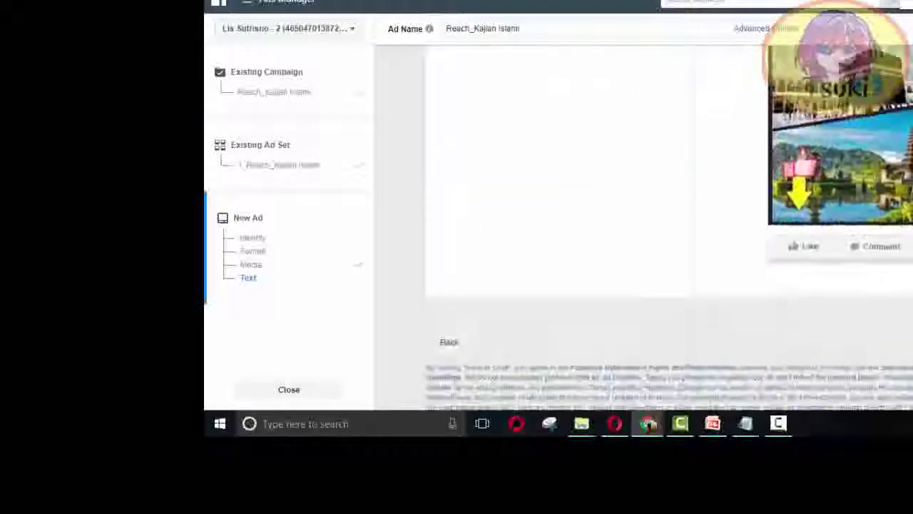
{"action": "scroll", "coordinate": [642, 229], "scroll_direction": "up", "scroll_amount": 15}
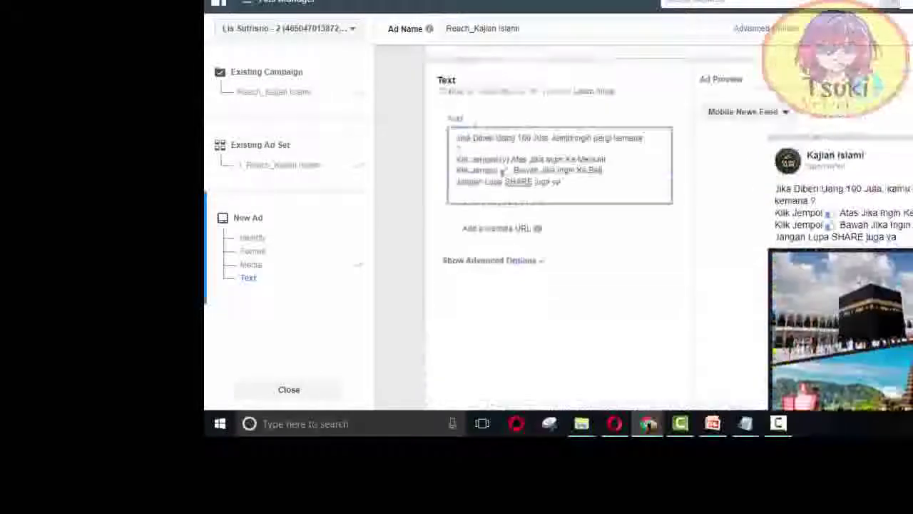
{"action": "scroll", "coordinate": [642, 229], "scroll_direction": "up", "scroll_amount": 1}
{"action": "scroll", "coordinate": [642, 228], "scroll_direction": "down", "scroll_amount": 10}
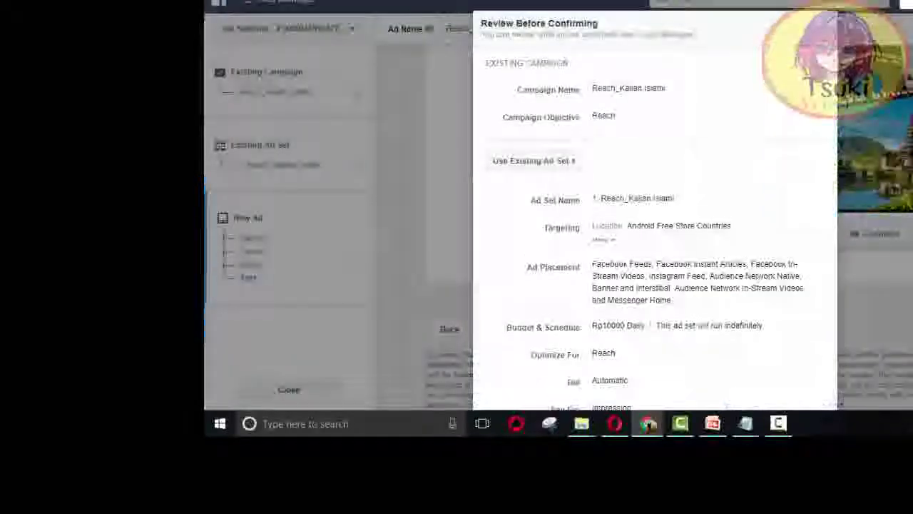
{"action": "scroll", "coordinate": [656, 236], "scroll_direction": "down", "scroll_amount": 5}
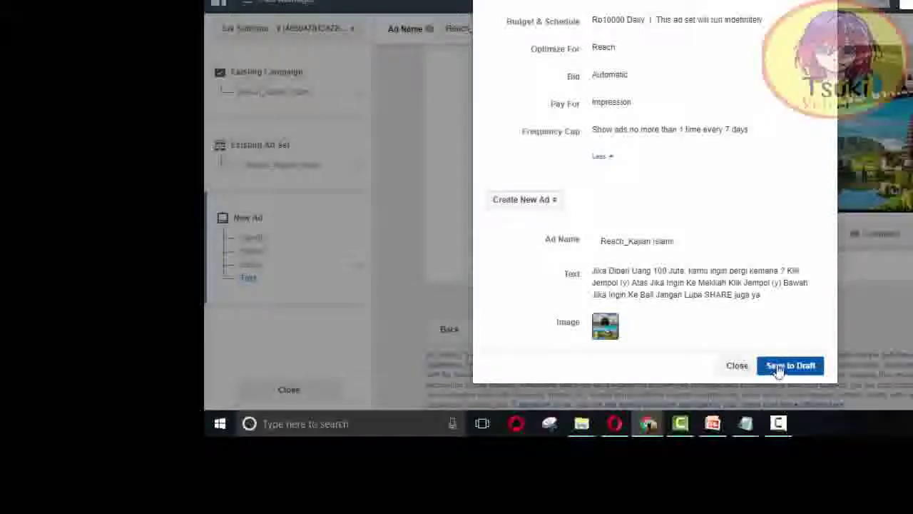
{"action": "left_click", "coordinate": [811, 367]}
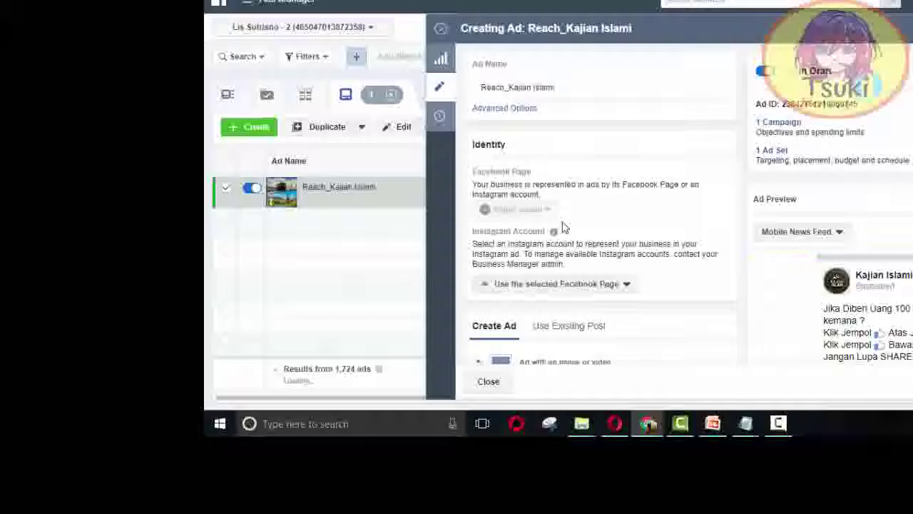
{"action": "left_click", "coordinate": [441, 30]}
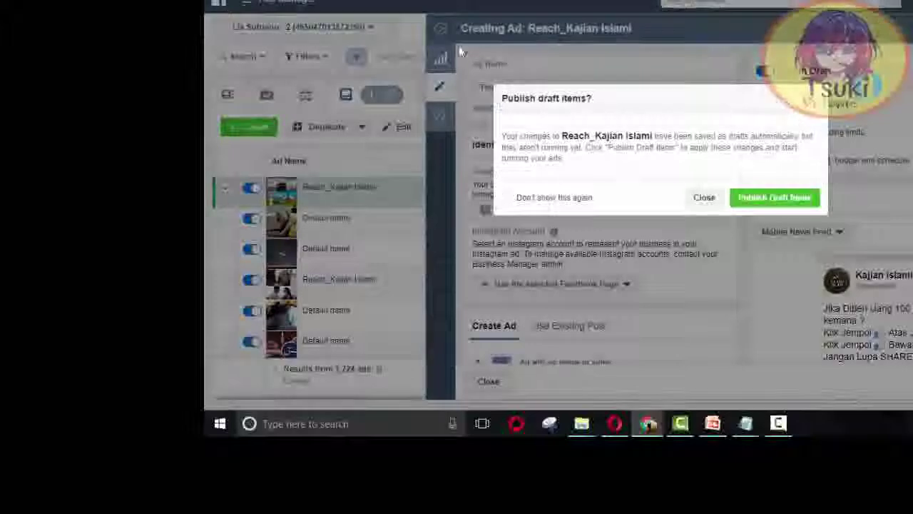
{"action": "left_click", "coordinate": [773, 198]}
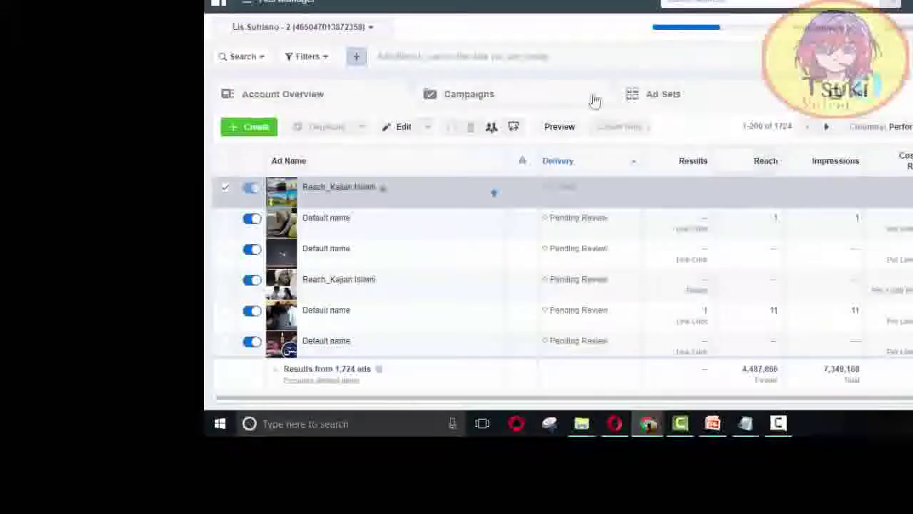
Step: Narrow the listing to the Reach_Kajian Islami campaign and show the ads it contains
{"action": "left_click", "coordinate": [562, 101]}
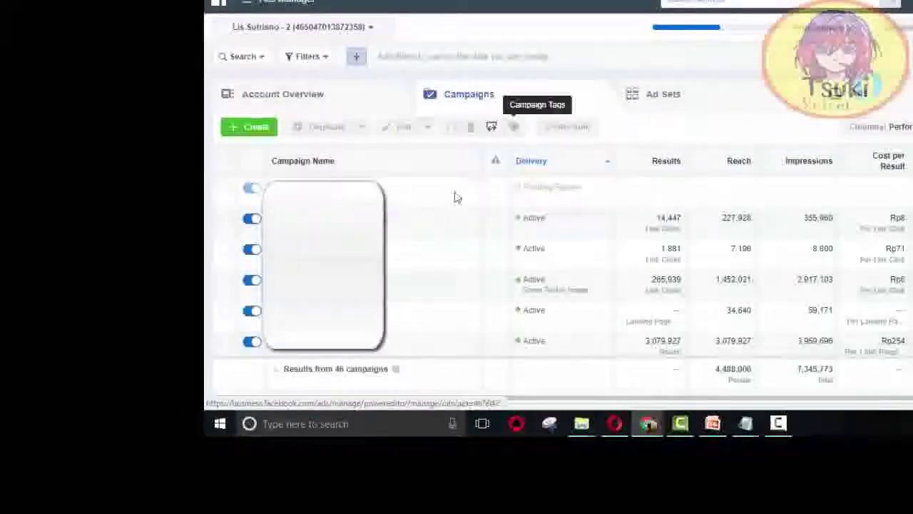
{"action": "left_click", "coordinate": [426, 191]}
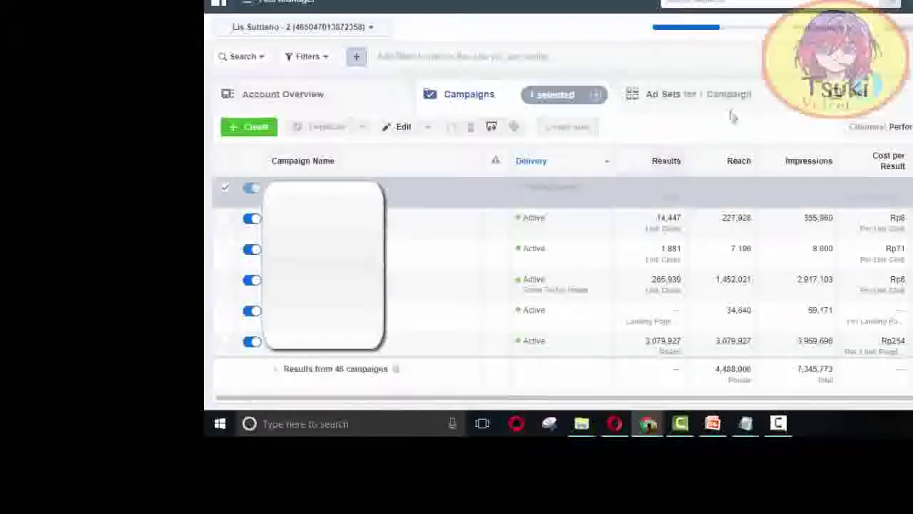
{"action": "left_click", "coordinate": [763, 96]}
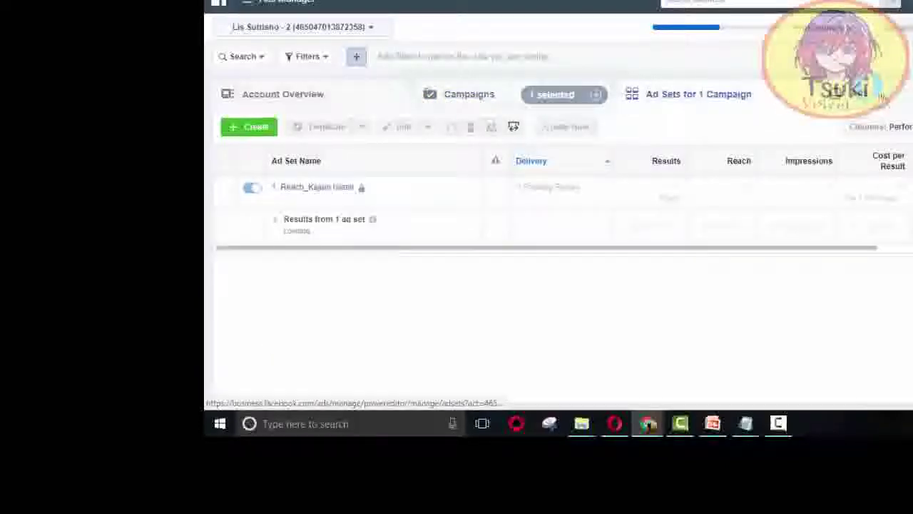
{"action": "left_click", "coordinate": [888, 100]}
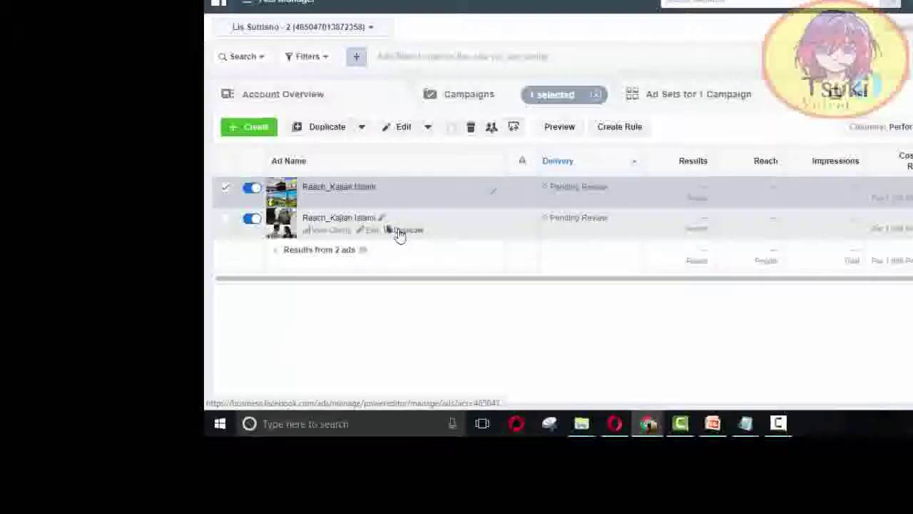
Step: Duplicate the grandmother-and-couple ad once into the existing Reach_Kajian Islami ad set and remove "- Copy" from the duplicate's name
{"action": "left_click", "coordinate": [403, 231]}
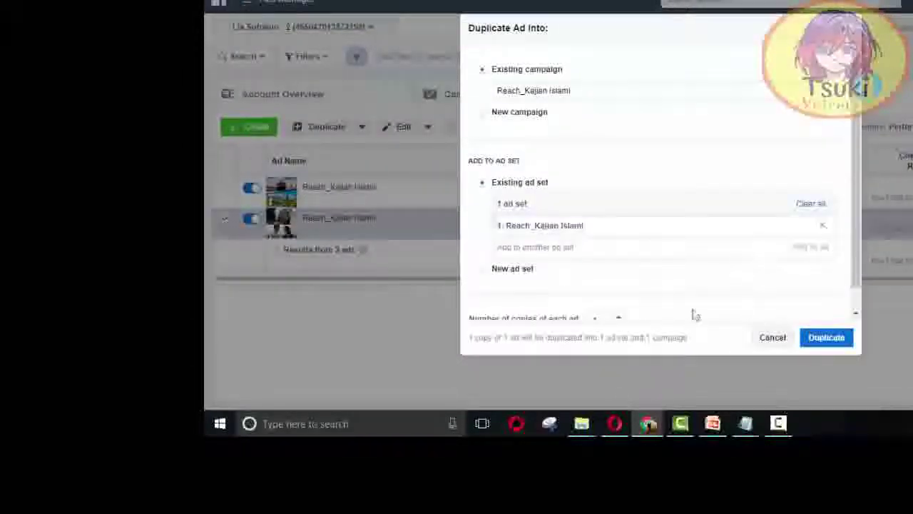
{"action": "scroll", "coordinate": [754, 262], "scroll_direction": "down", "scroll_amount": 1}
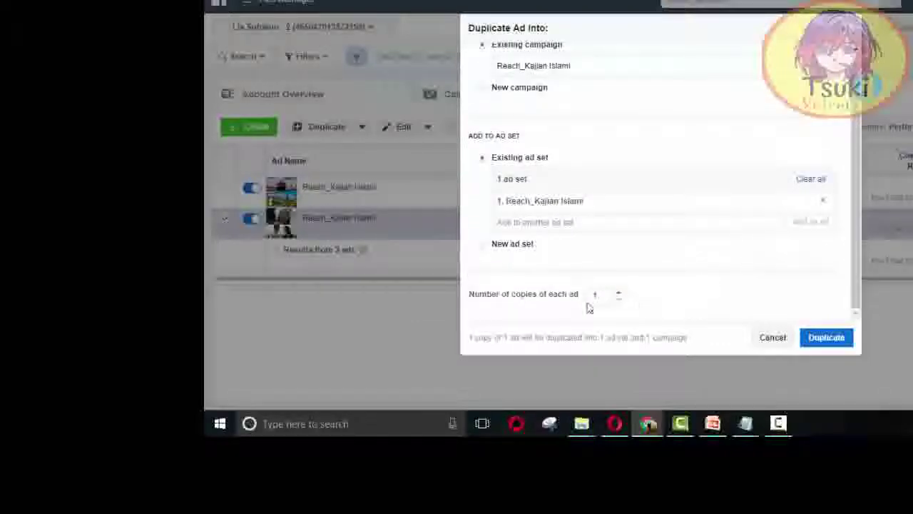
{"action": "left_click", "coordinate": [826, 338]}
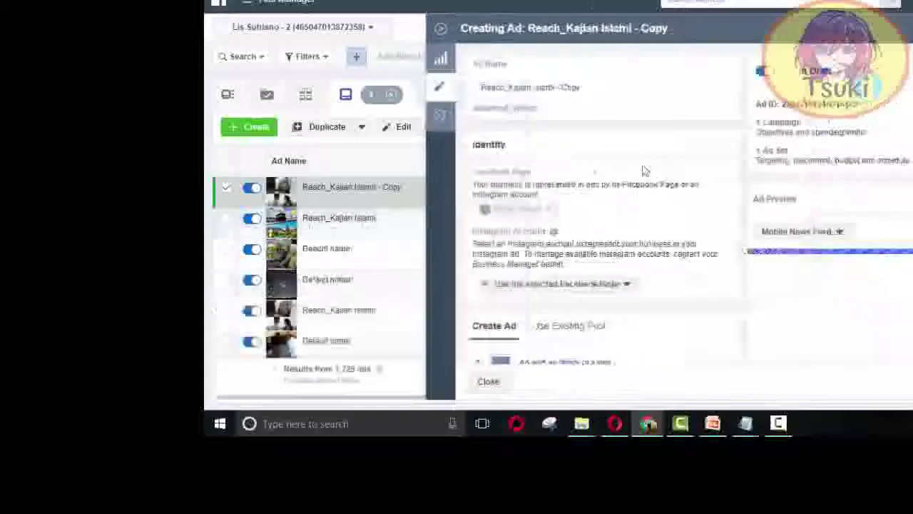
{"action": "left_click_drag", "start_coordinate": [555, 86], "coordinate": [680, 98]}
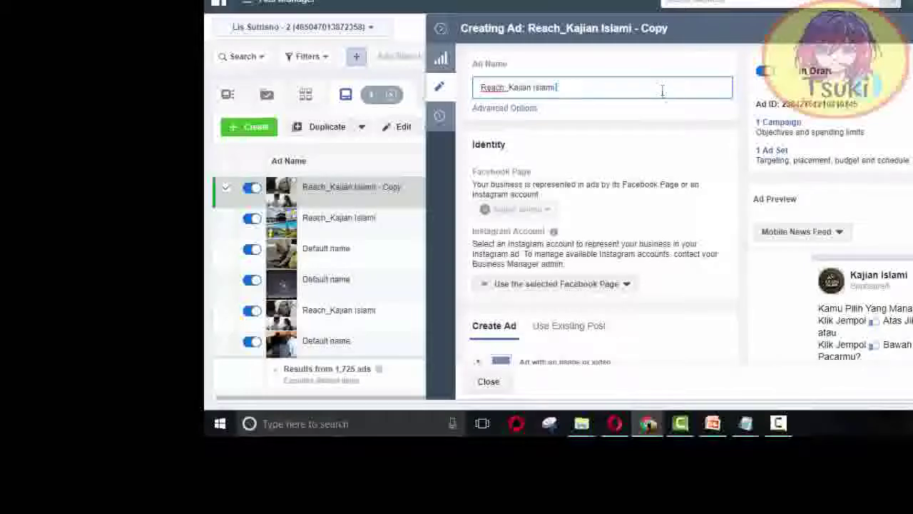
Step: Check how the duplicated ad's current image is cropped for Facebook and Instagram, leaving the crop as it is
{"action": "scroll", "coordinate": [617, 203], "scroll_direction": "down", "scroll_amount": 6}
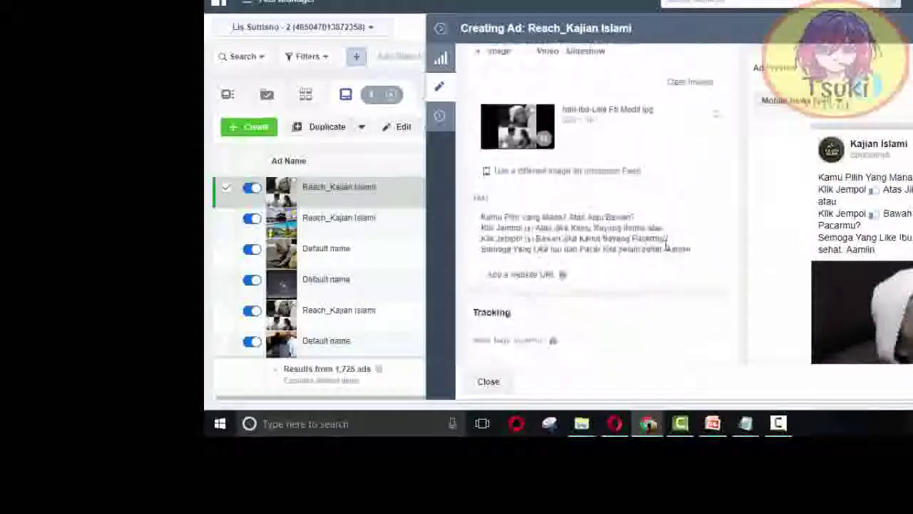
{"action": "scroll", "coordinate": [612, 202], "scroll_direction": "up", "scroll_amount": 1}
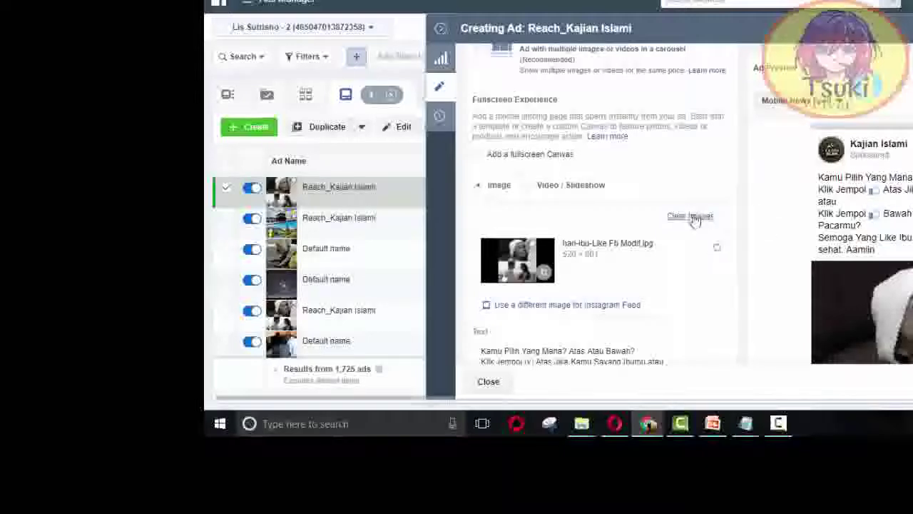
{"action": "left_click", "coordinate": [545, 277]}
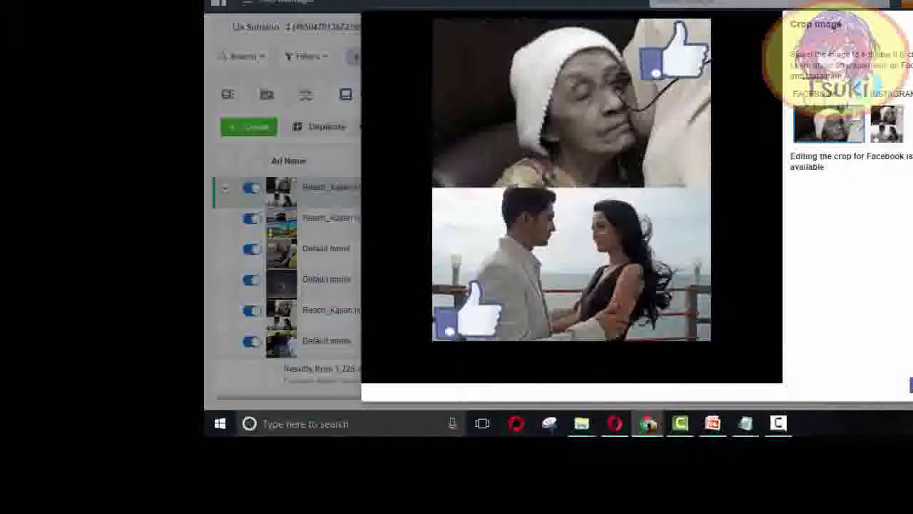
{"action": "key", "text": "Escape"}
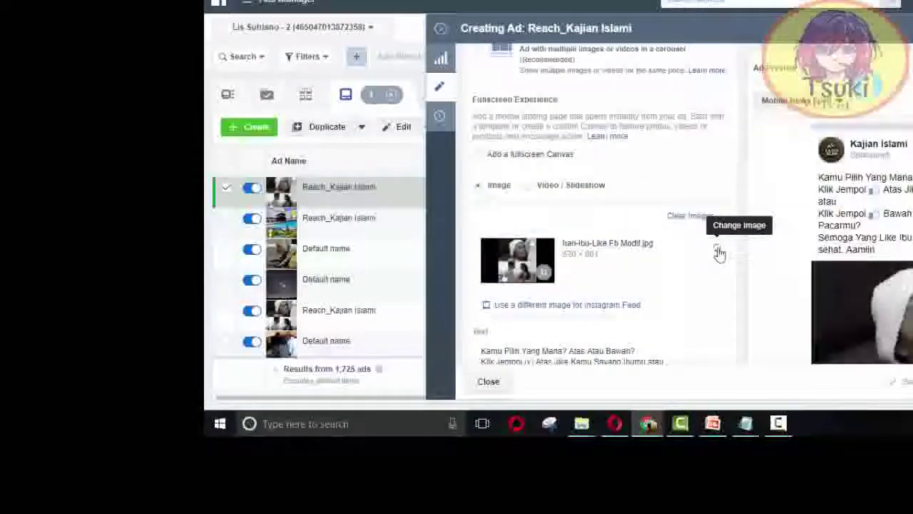
{"action": "left_click", "coordinate": [717, 251]}
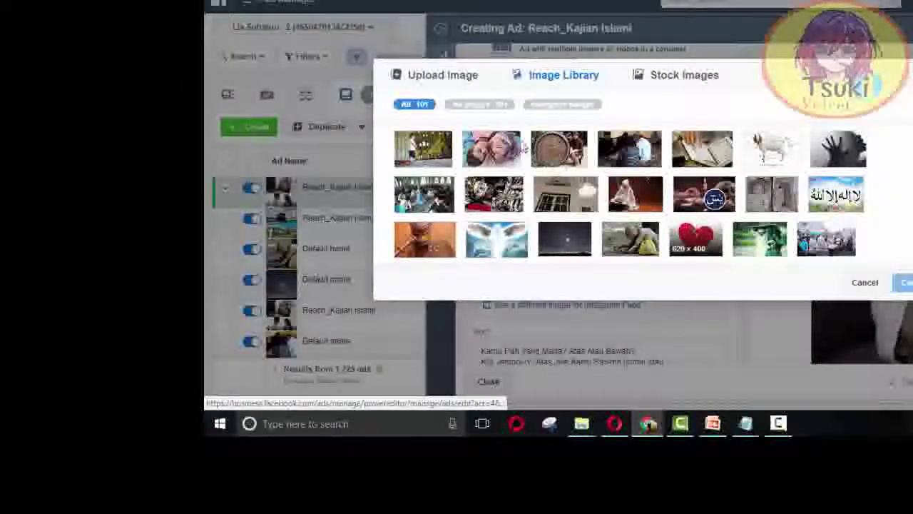
{"action": "left_click", "coordinate": [460, 80]}
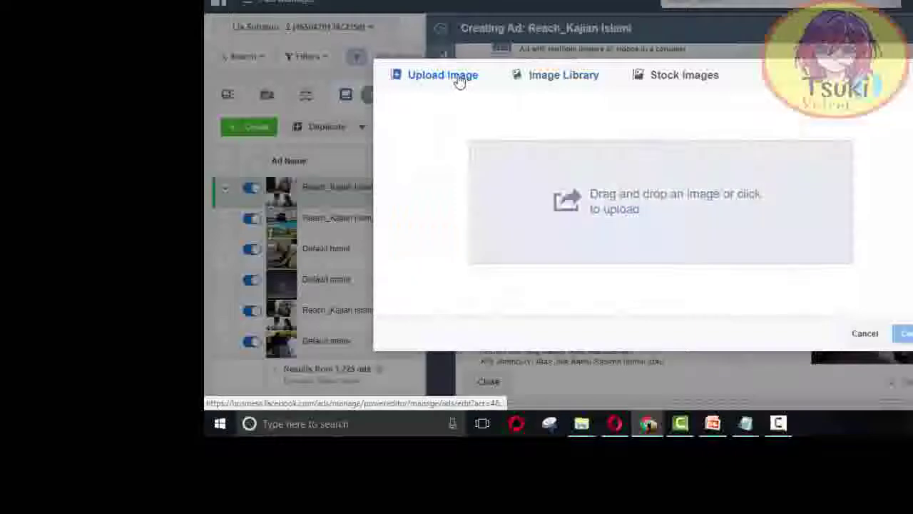
{"action": "left_click", "coordinate": [595, 208]}
{"action": "scroll", "coordinate": [585, 214], "scroll_direction": "down", "scroll_amount": 2}
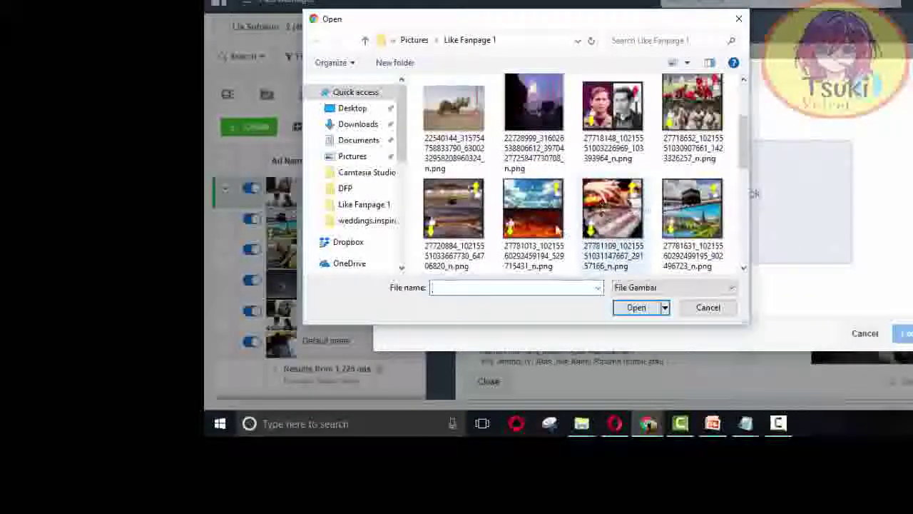
{"action": "scroll", "coordinate": [553, 229], "scroll_direction": "down", "scroll_amount": 3}
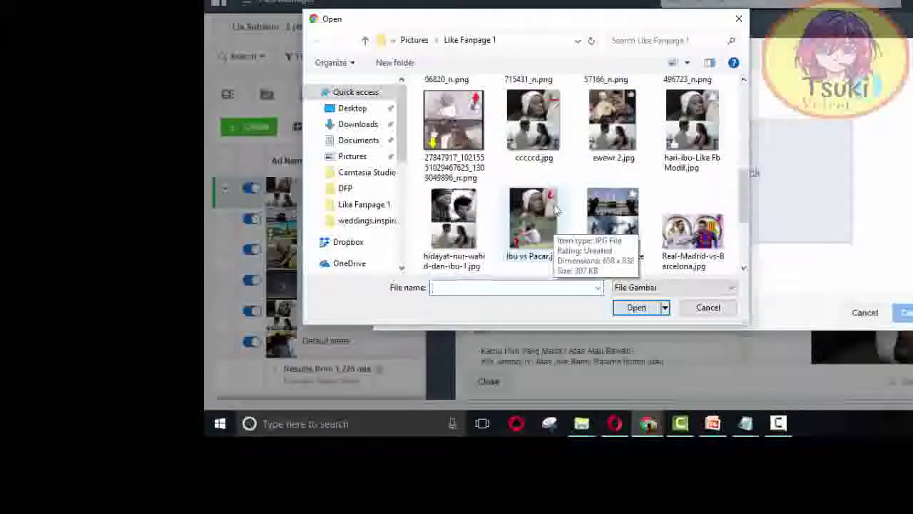
{"action": "scroll", "coordinate": [539, 207], "scroll_direction": "down", "scroll_amount": 2}
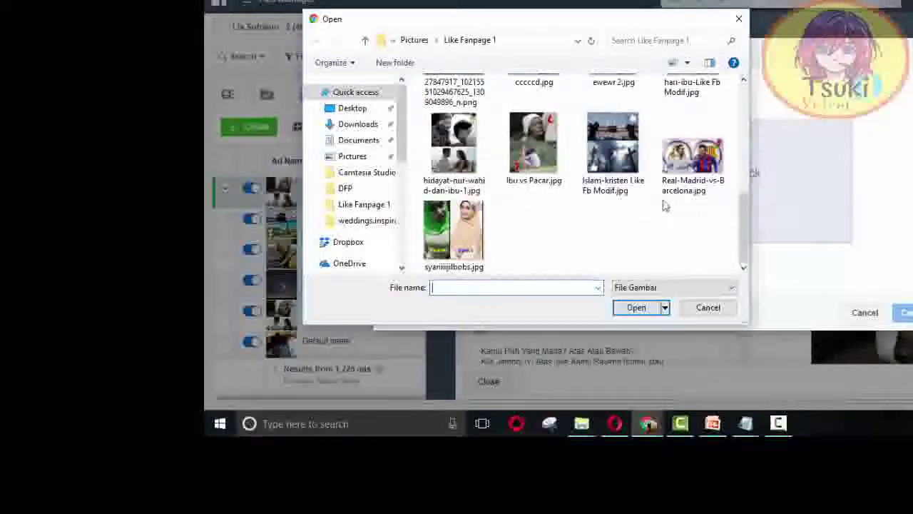
{"action": "scroll", "coordinate": [669, 203], "scroll_direction": "up", "scroll_amount": 6}
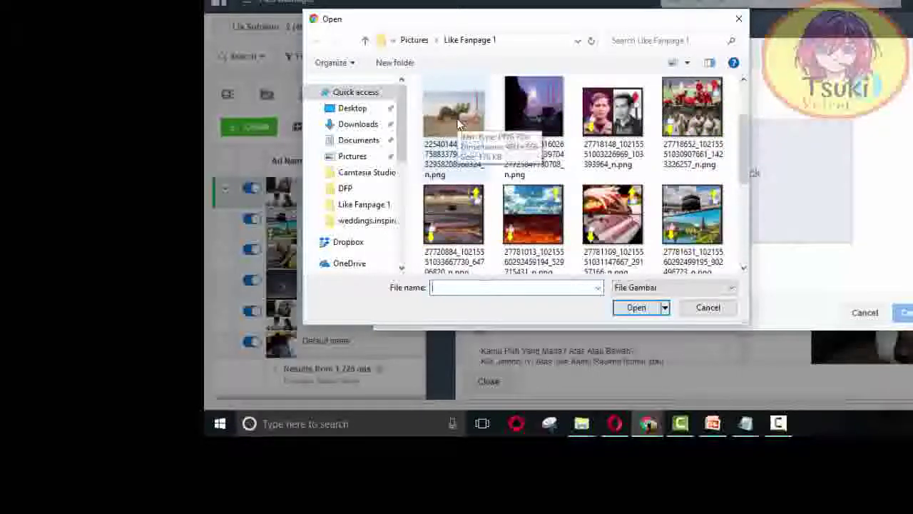
{"action": "left_click", "coordinate": [528, 235]}
{"action": "left_click", "coordinate": [641, 309]}
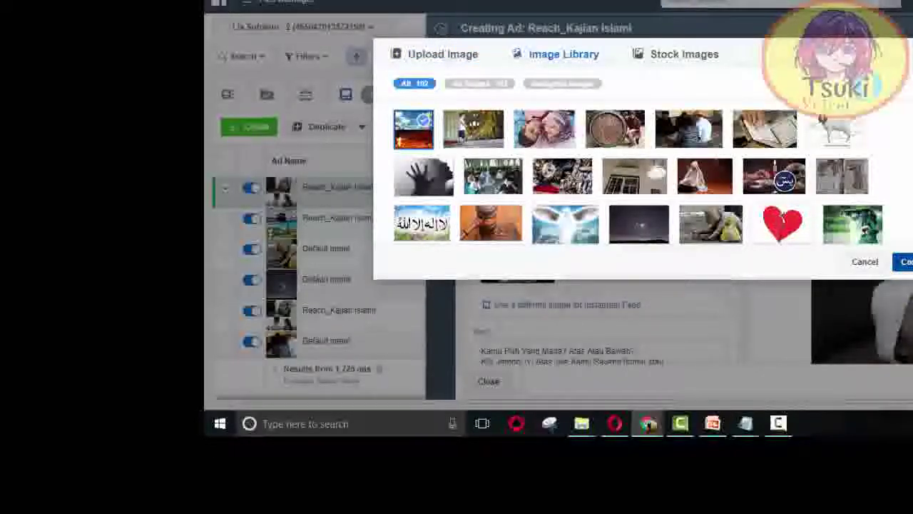
{"action": "left_click", "coordinate": [903, 261]}
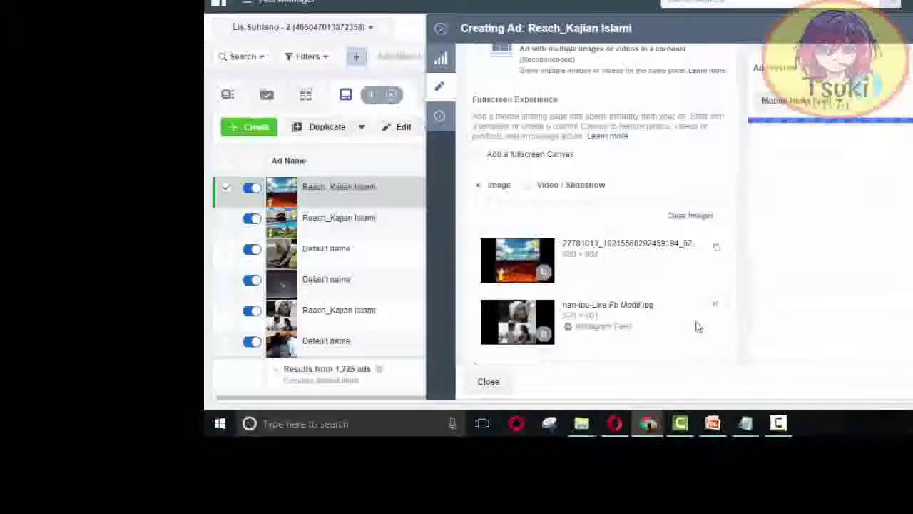
{"action": "left_click", "coordinate": [717, 306]}
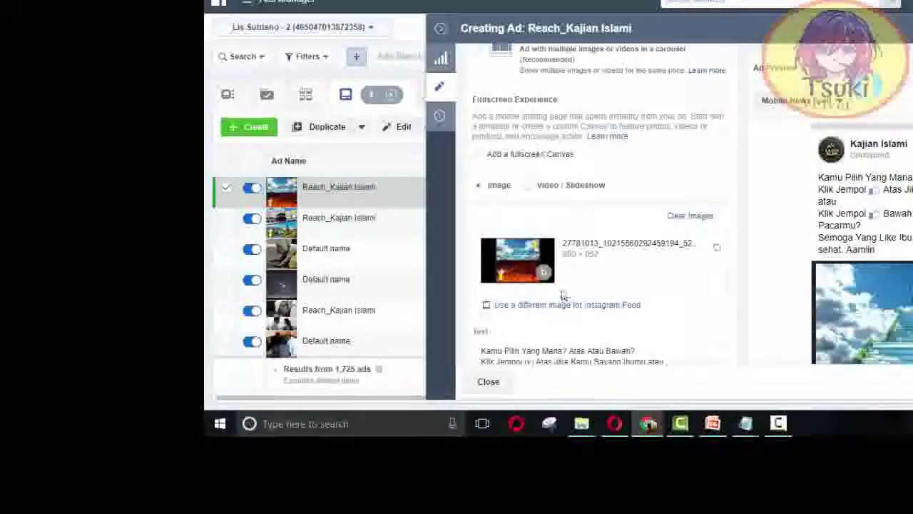
Step: Replace the whole ad text with the opening line "Apa Tujuan Kamu Di Dunia????"
{"action": "scroll", "coordinate": [561, 292], "scroll_direction": "down", "scroll_amount": 2}
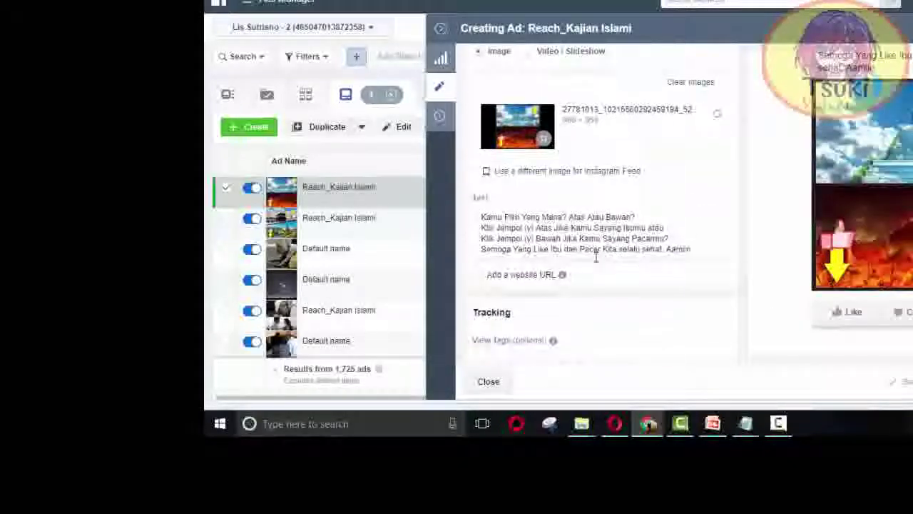
{"action": "left_click", "coordinate": [504, 215]}
{"action": "left_click_drag", "start_coordinate": [696, 249], "coordinate": [470, 209]}
{"action": "type", "text": "Apa"}
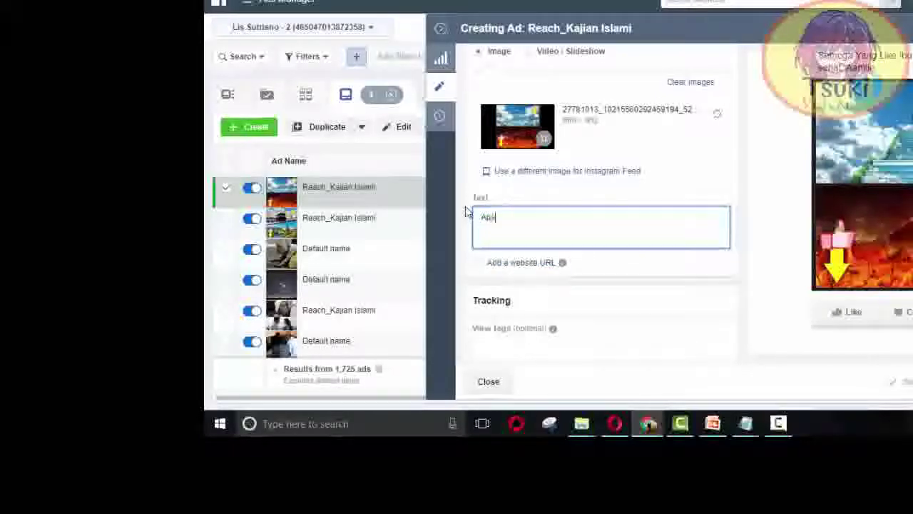
{"action": "type", "text": " Tujuan"}
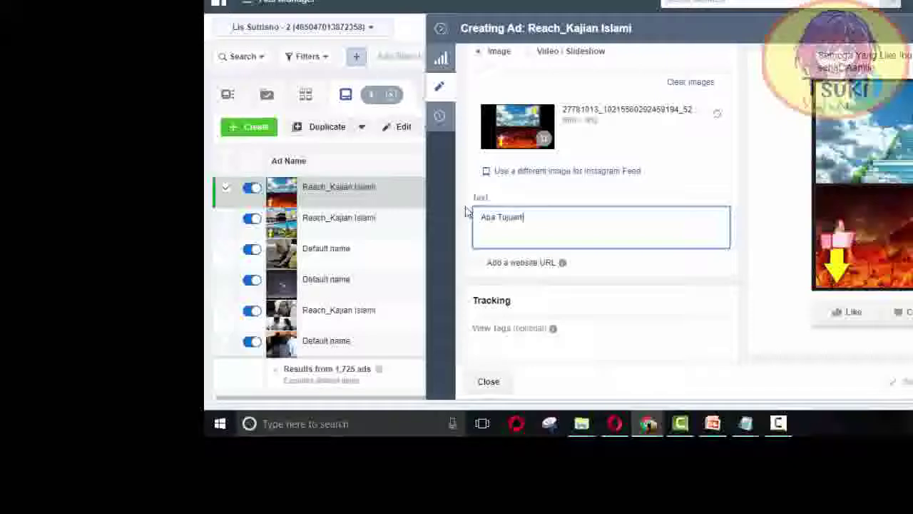
{"action": "type", "text": " Kamu Di Duni"}
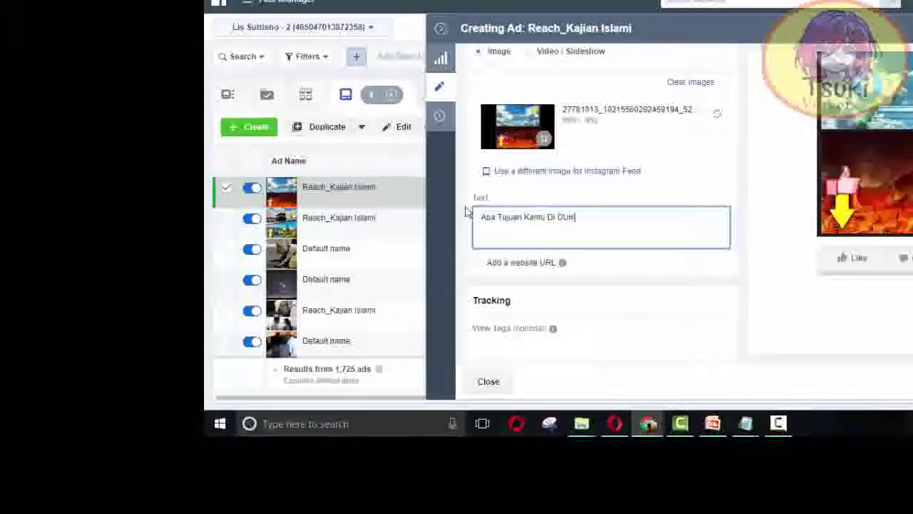
{"action": "key", "text": "BackSpace"}
{"action": "key", "text": "BackSpace"}
{"action": "key", "text": "BackSpace"}
{"action": "key", "text": "BackSpace"}
{"action": "type", "text": "unia"}
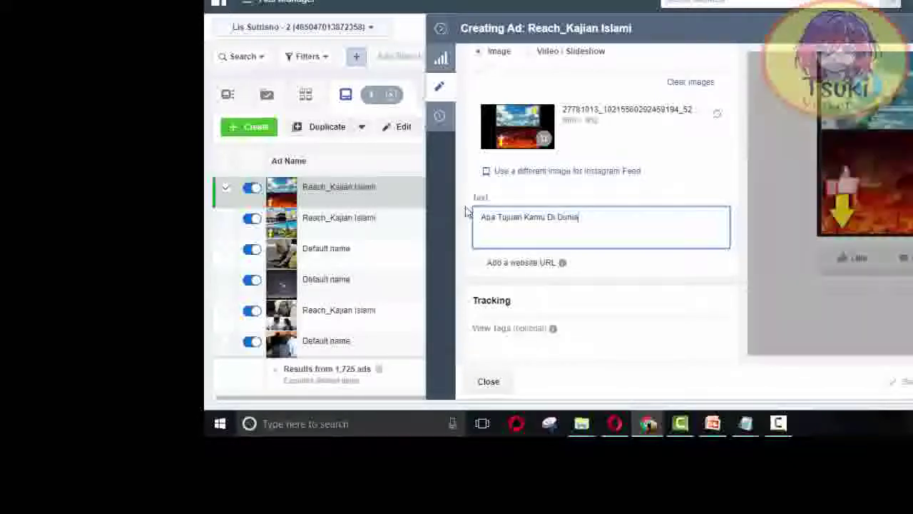
{"action": "type", "text": " ?"}
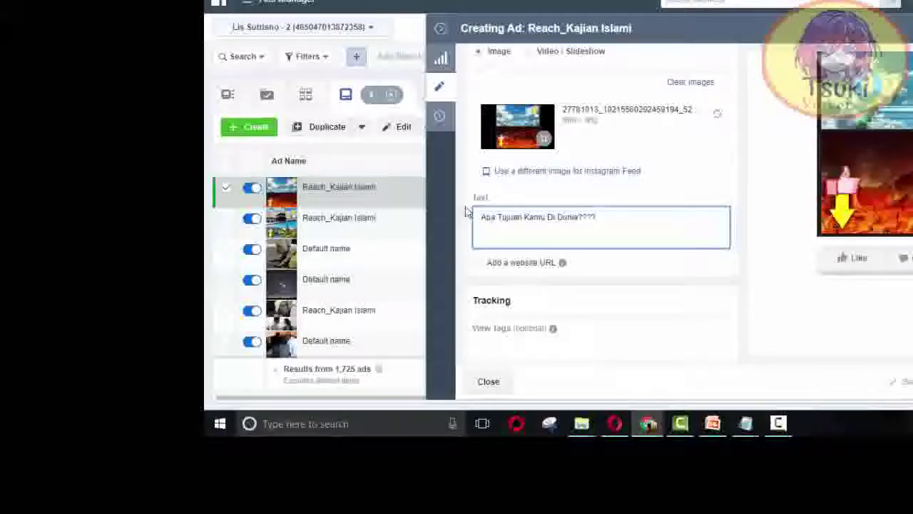
{"action": "key", "text": "Return"}
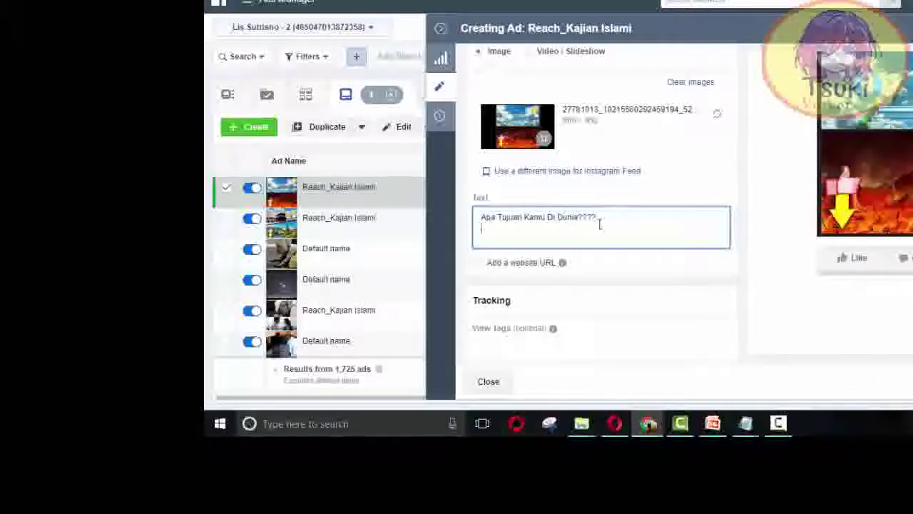
Step: Insert "Berbuat Baik" between "Kamu" and "Di Dunia" in the first line of the ad text
{"action": "mouse_move", "coordinate": [548, 216]}
{"action": "left_mouse_down"}
{"action": "mouse_move", "coordinate": [578, 218]}
{"action": "mouse_move", "coordinate": [545, 220]}
{"action": "left_mouse_up"}
{"action": "left_click", "coordinate": [547, 219]}
{"action": "type", "text": "Berhuu"}
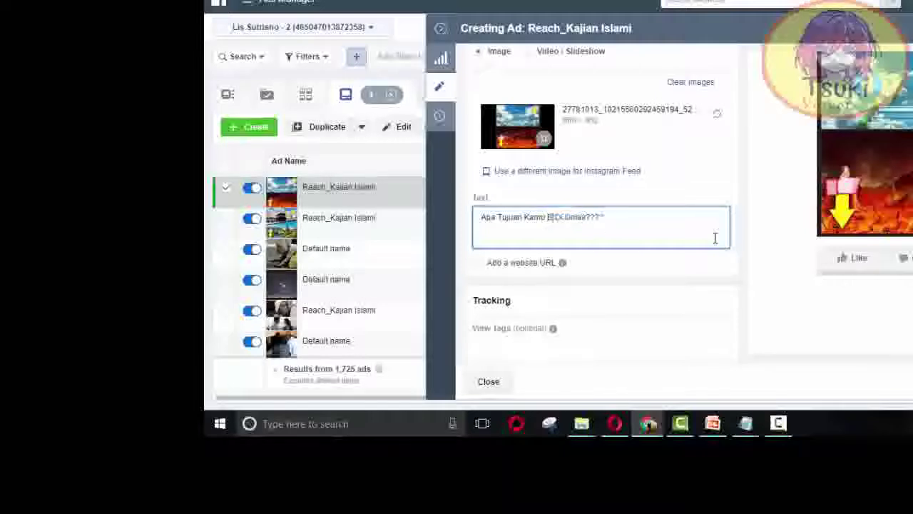
{"action": "type", "text": "t Baik"}
Step: Add the second ad text line "Klik Jempol Atas (y) Jika Surga"
{"action": "left_click", "coordinate": [715, 238]}
{"action": "key", "text": "Return"}
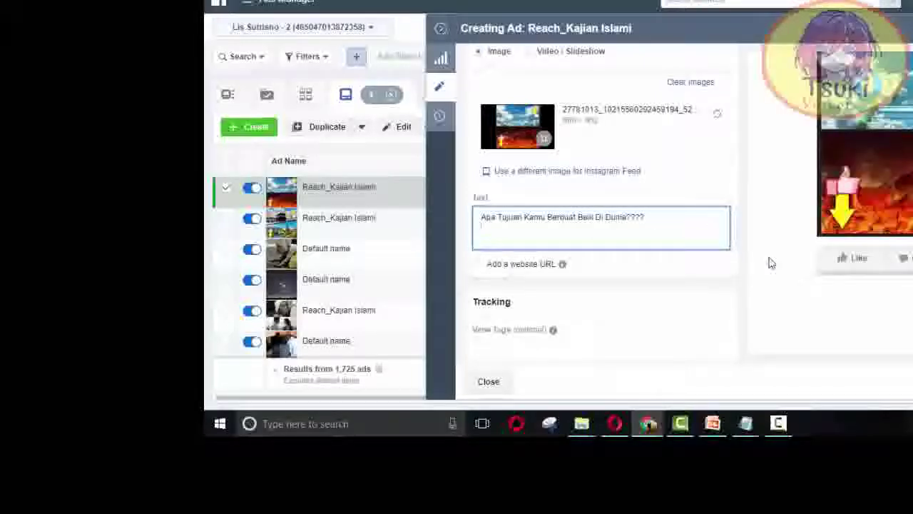
{"action": "type", "text": "Klik Jempol"}
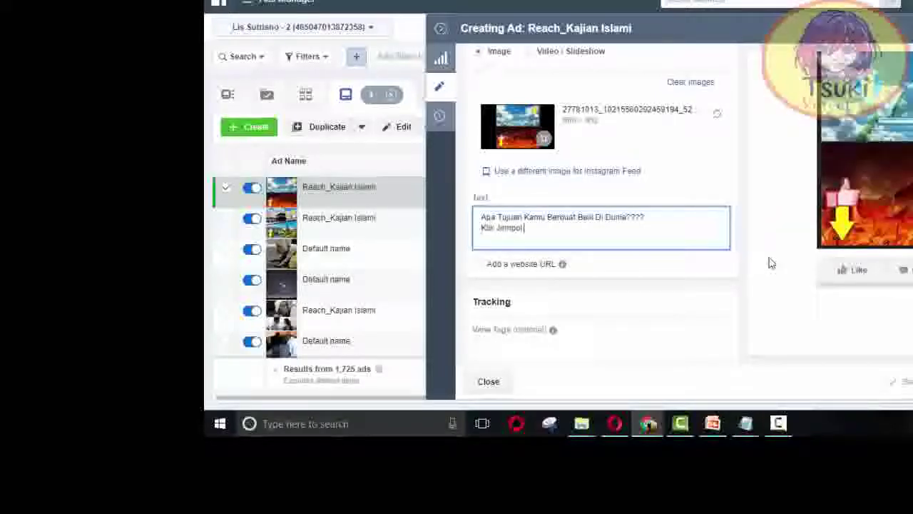
{"action": "type", "text": " Ata"}
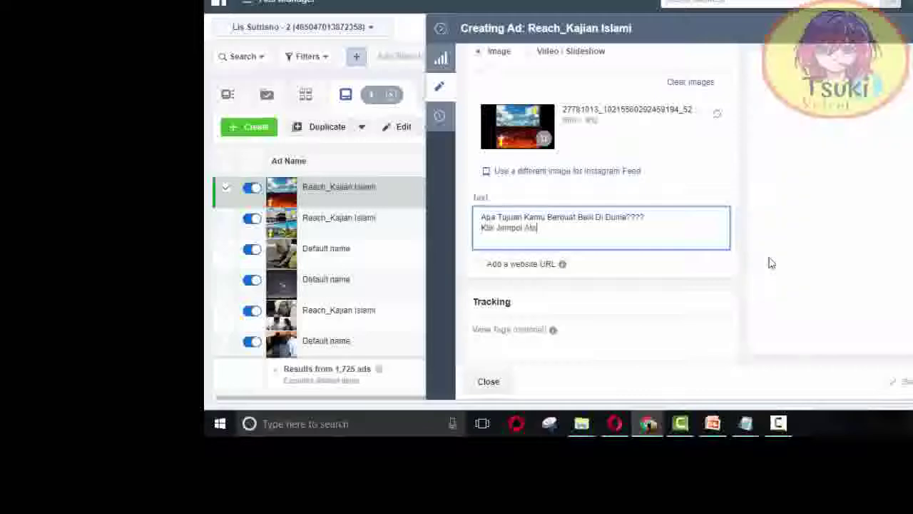
{"action": "type", "text": "u (y) "}
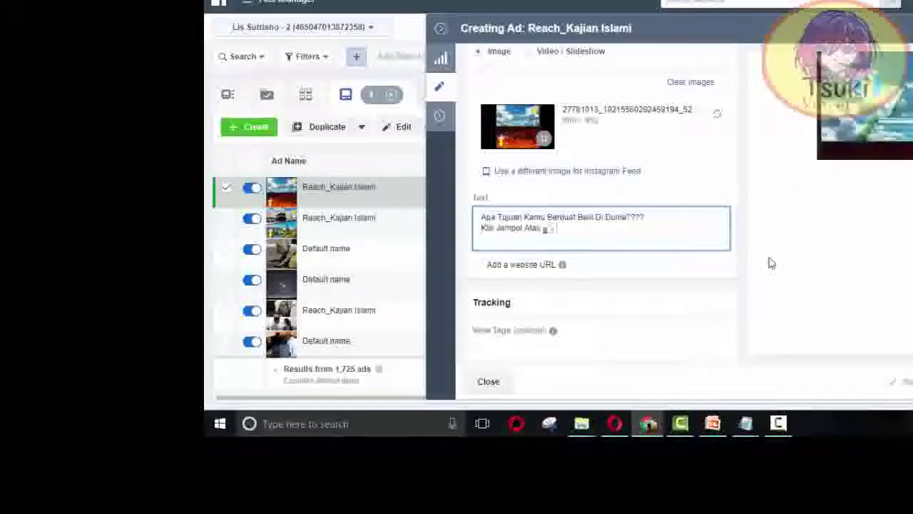
{"action": "type", "text": "Jika Sur"}
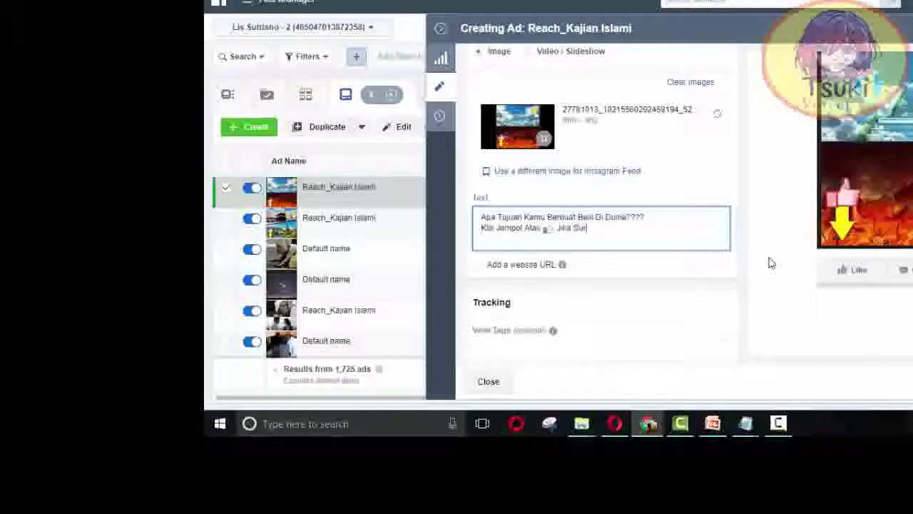
{"action": "type", "text": "ga"}
{"action": "key", "text": "Return"}
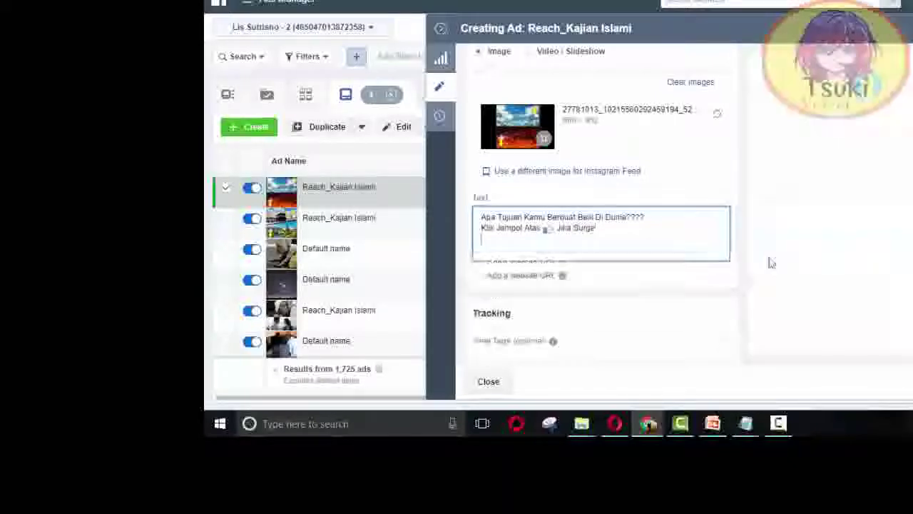
Step: Add the third ad text line "dan Klik Jempol bawah (y) Jika Neraka"
{"action": "type", "text": "dan "}
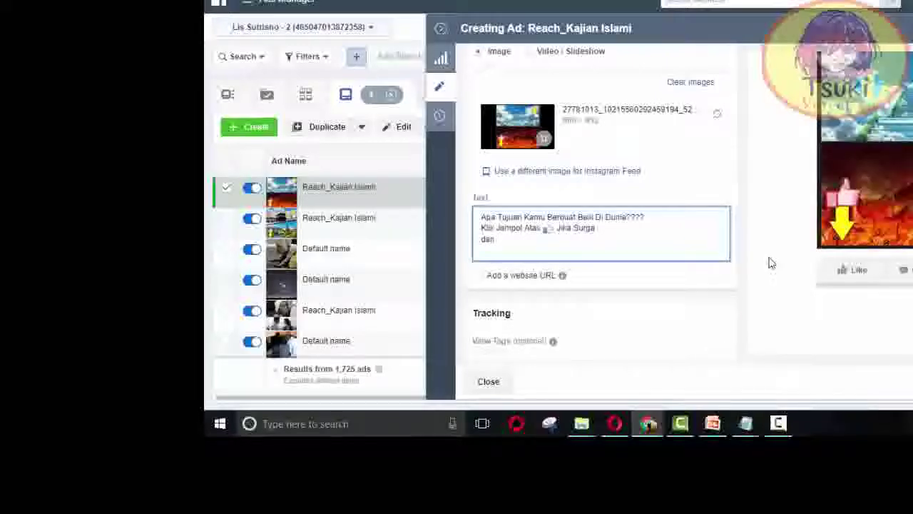
{"action": "type", "text": "Klik Jempol bawah (y"}
{"action": "type", "text": "👎"}
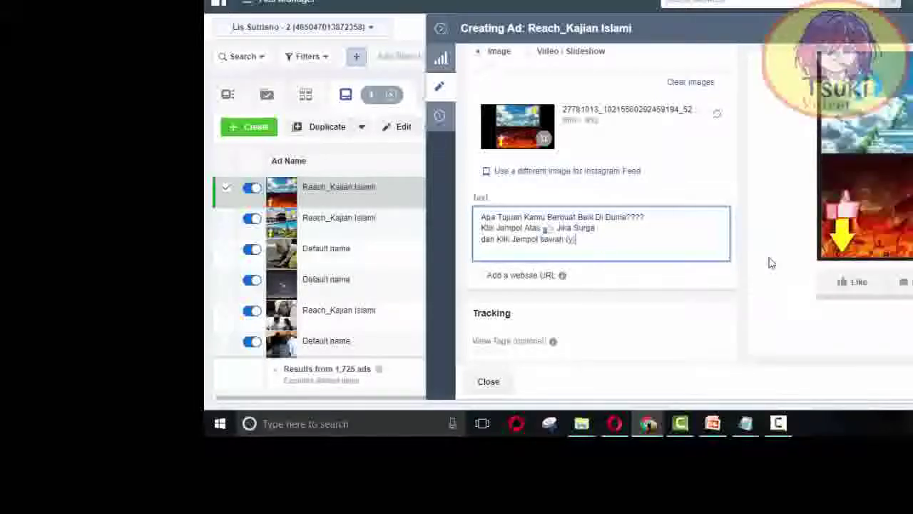
{"action": "type", "text": "Jika"}
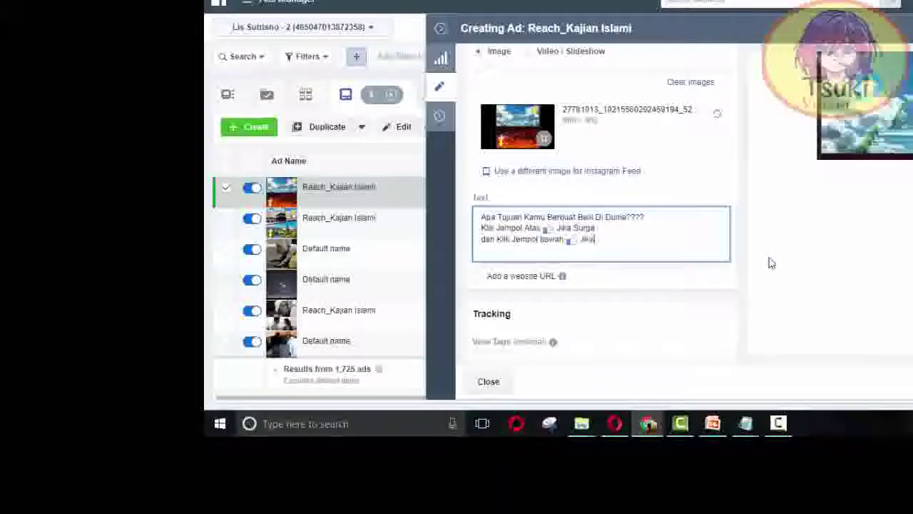
{"action": "type", "text": " Neraka"}
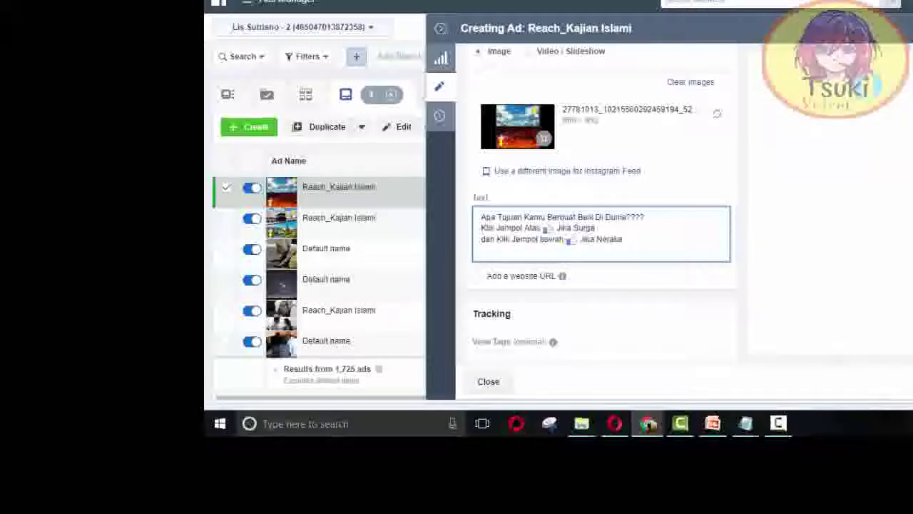
Step: Review the preview of the heaven-and-hell ad, publish it and close the ad editor
{"action": "scroll", "coordinate": [903, 250], "scroll_direction": "up", "scroll_amount": 3}
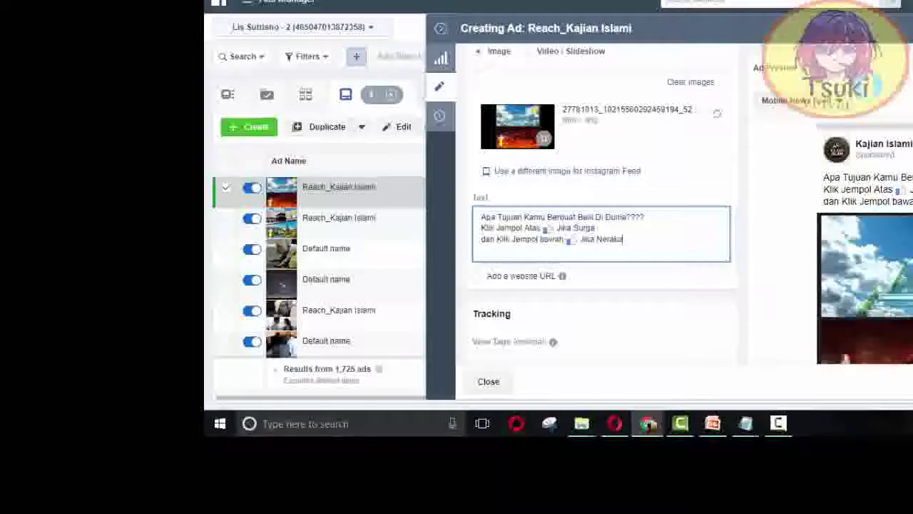
{"action": "scroll", "coordinate": [849, 285], "scroll_direction": "down", "scroll_amount": 3}
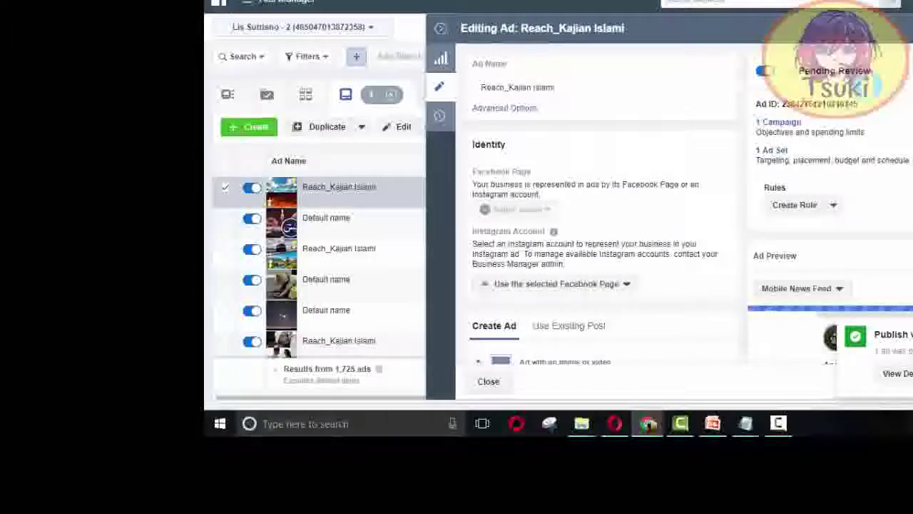
{"action": "left_click", "coordinate": [440, 29]}
Step: Return to the campaign list, open the duplication options for the Reach_Kajian Islami campaign and dismiss them without making a copy
{"action": "left_click", "coordinate": [467, 107]}
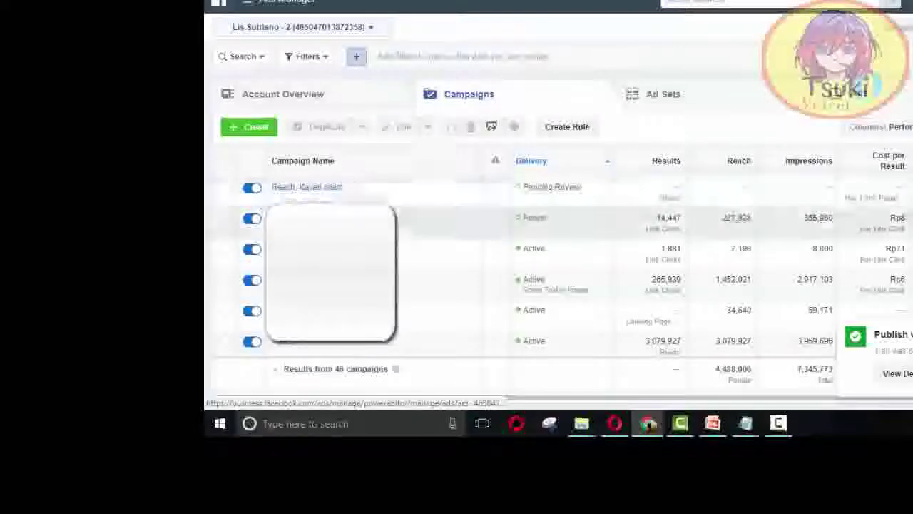
{"action": "left_click", "coordinate": [378, 199]}
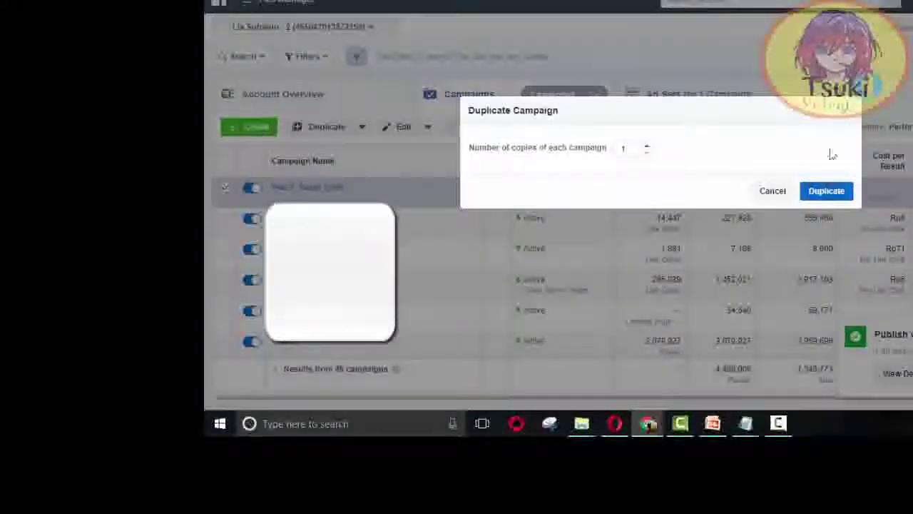
{"action": "left_click", "coordinate": [845, 118]}
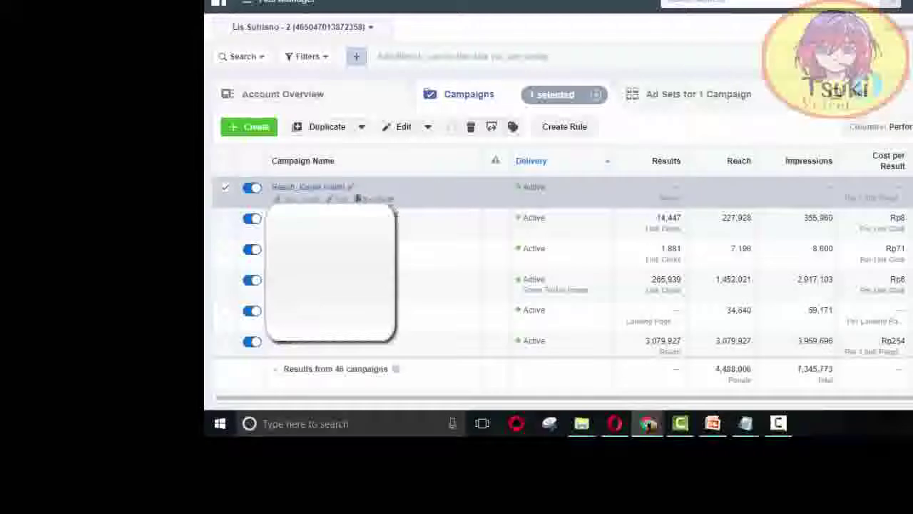
Step: Compare the campaign structure slide in PowerPoint with the ad sets of the selected Reach_Kajian Islami campaign in Ads Manager
{"action": "left_click", "coordinate": [712, 424]}
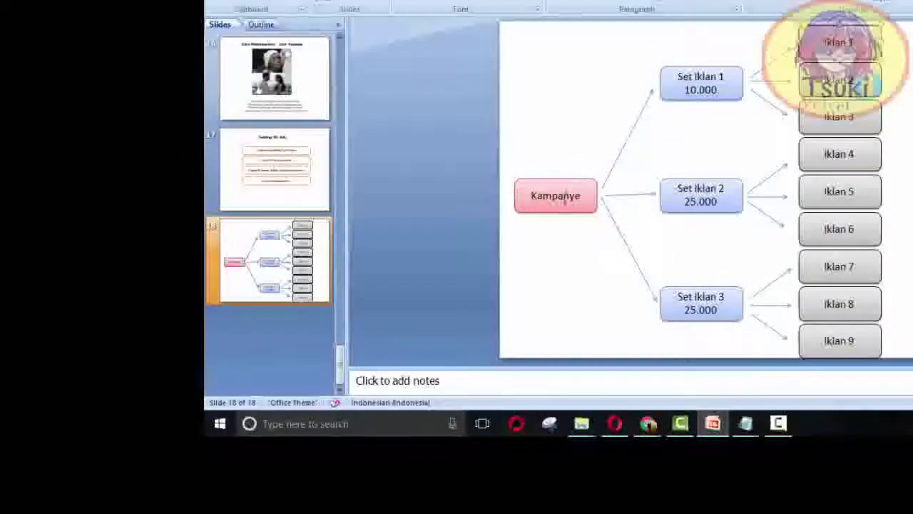
{"action": "left_click", "coordinate": [714, 424]}
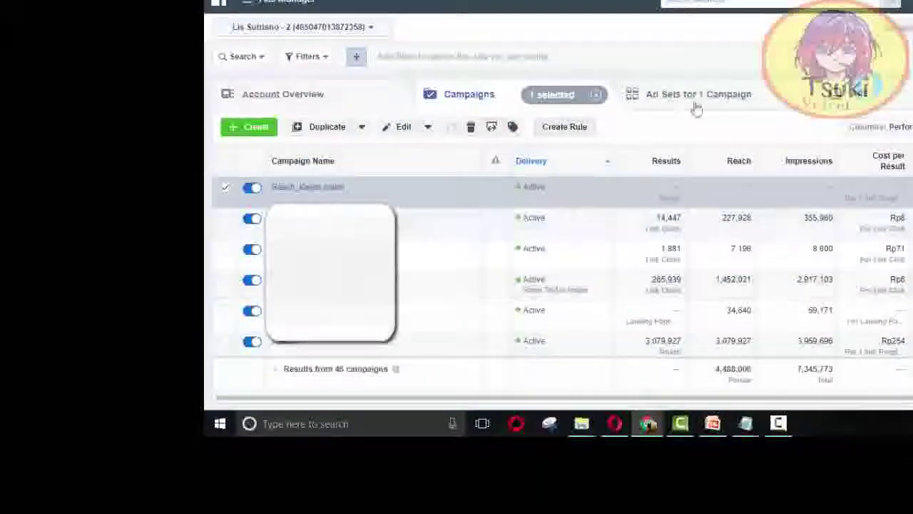
{"action": "left_click", "coordinate": [760, 108]}
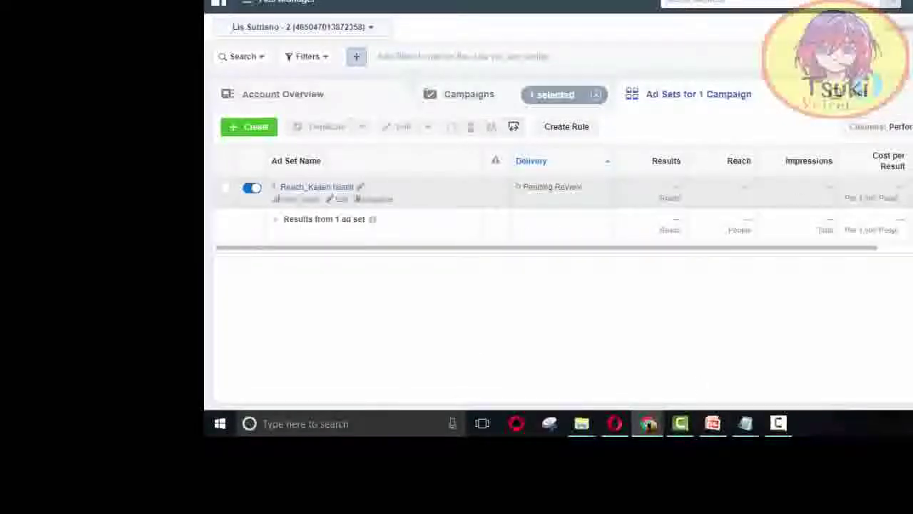
{"action": "left_click", "coordinate": [712, 423]}
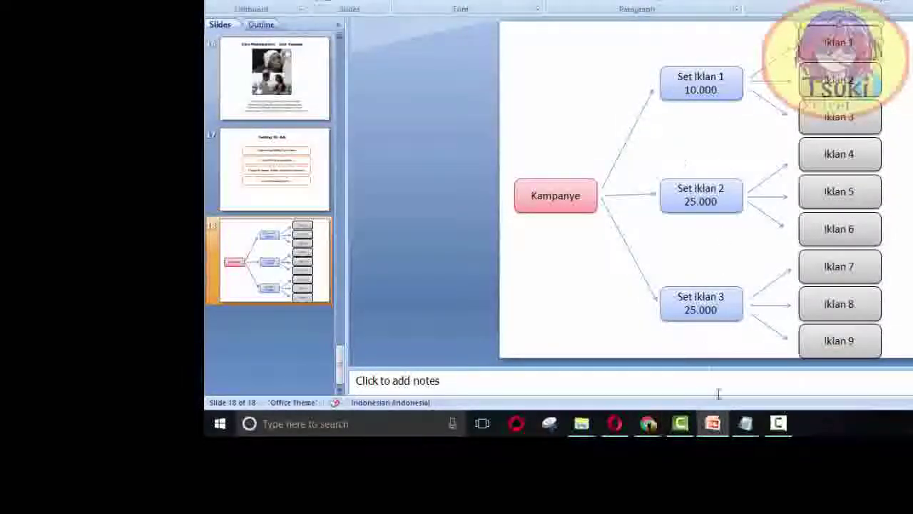
{"action": "left_click", "coordinate": [715, 424]}
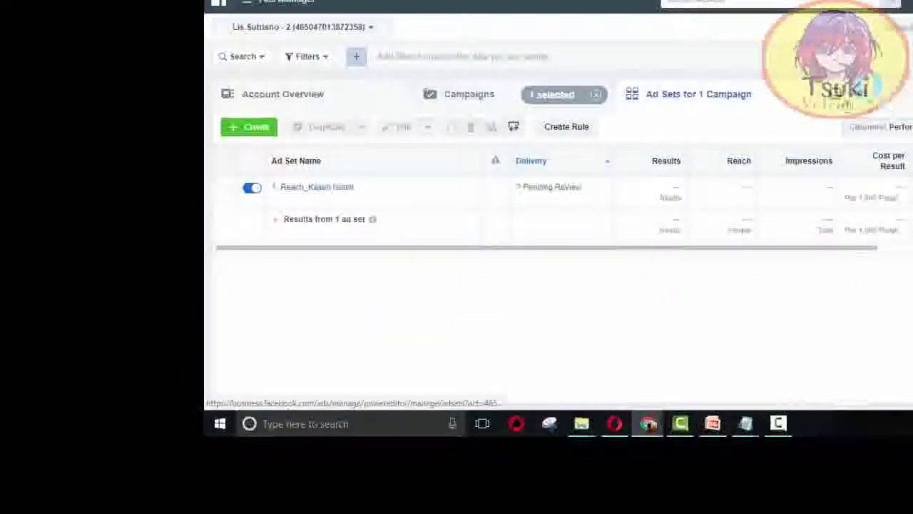
Step: Show the ads belonging to the Reach_Kajian Islami ad set and compare them with the structure slide in PowerPoint
{"action": "left_click", "coordinate": [225, 188]}
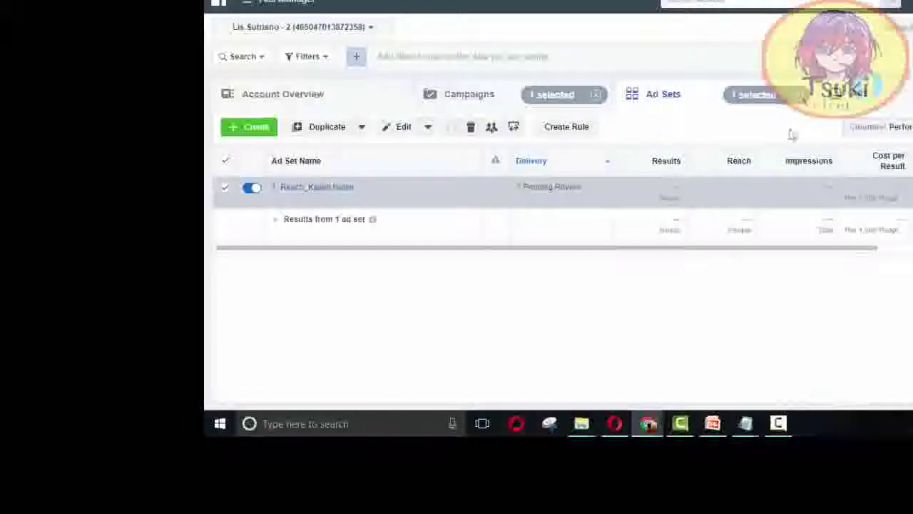
{"action": "left_click", "coordinate": [887, 103]}
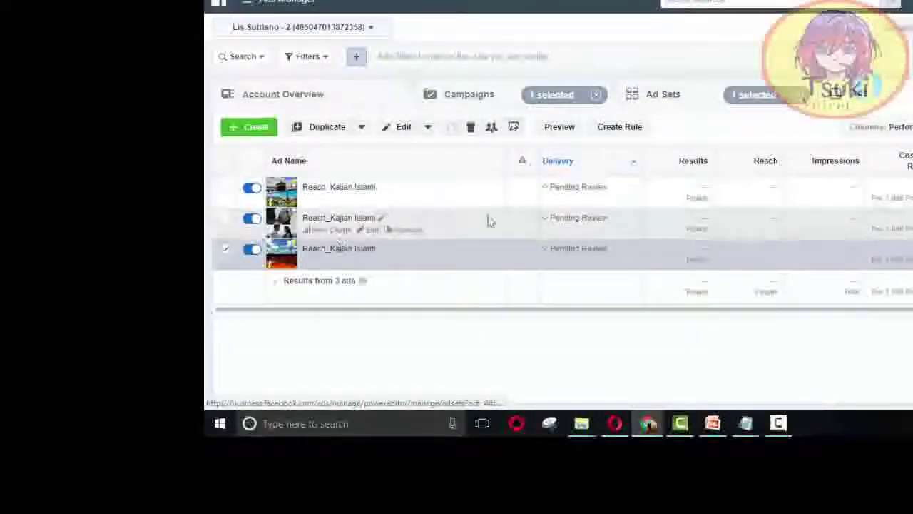
{"action": "left_click", "coordinate": [712, 423]}
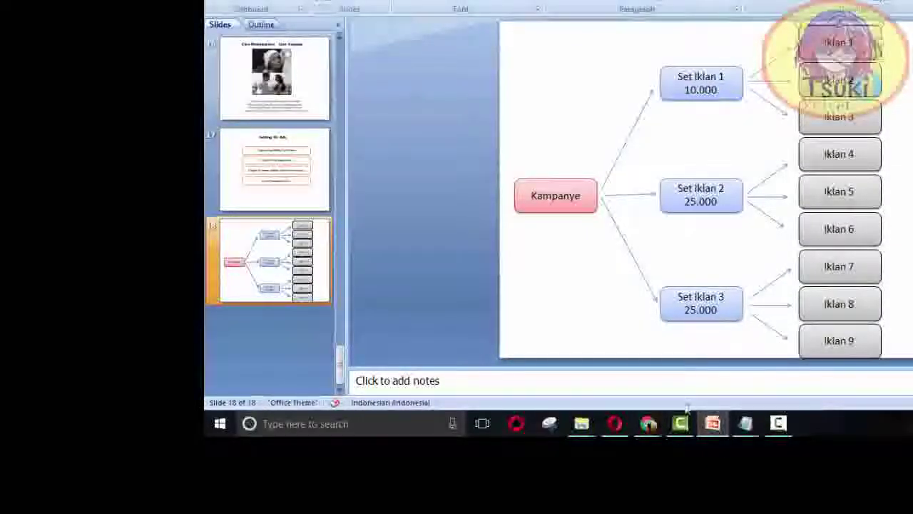
Step: Switch back to Ads Manager in Chrome and choose Today as the reporting date range for the ads
{"action": "left_click", "coordinate": [647, 424]}
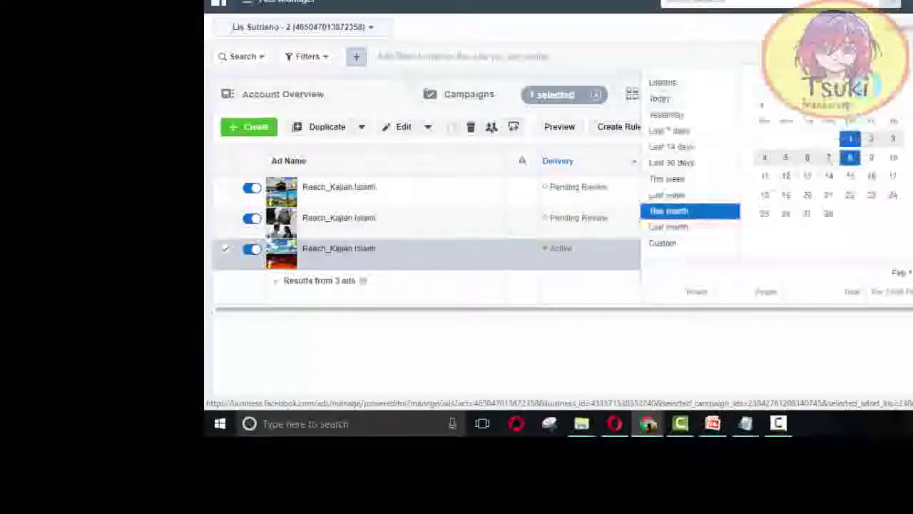
{"action": "left_click", "coordinate": [657, 98]}
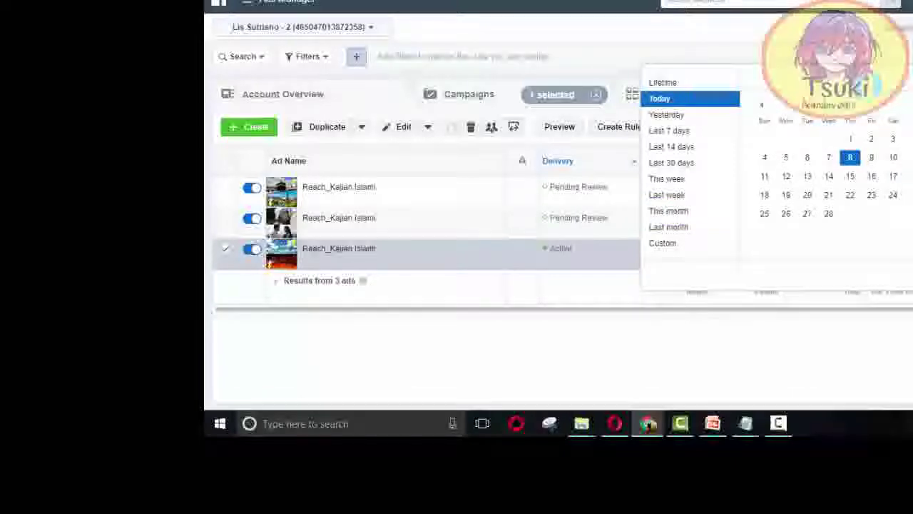